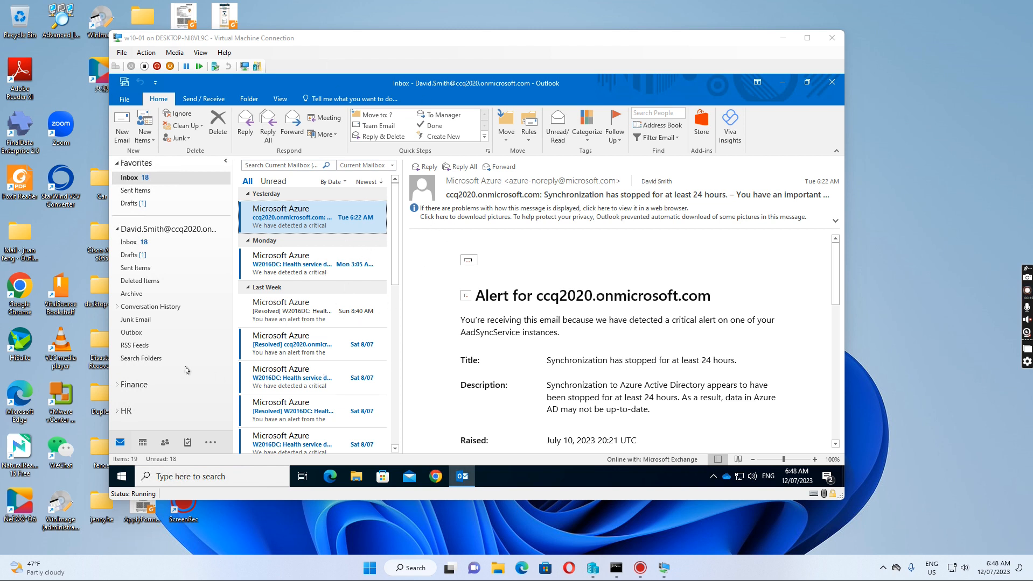
click(806, 38)
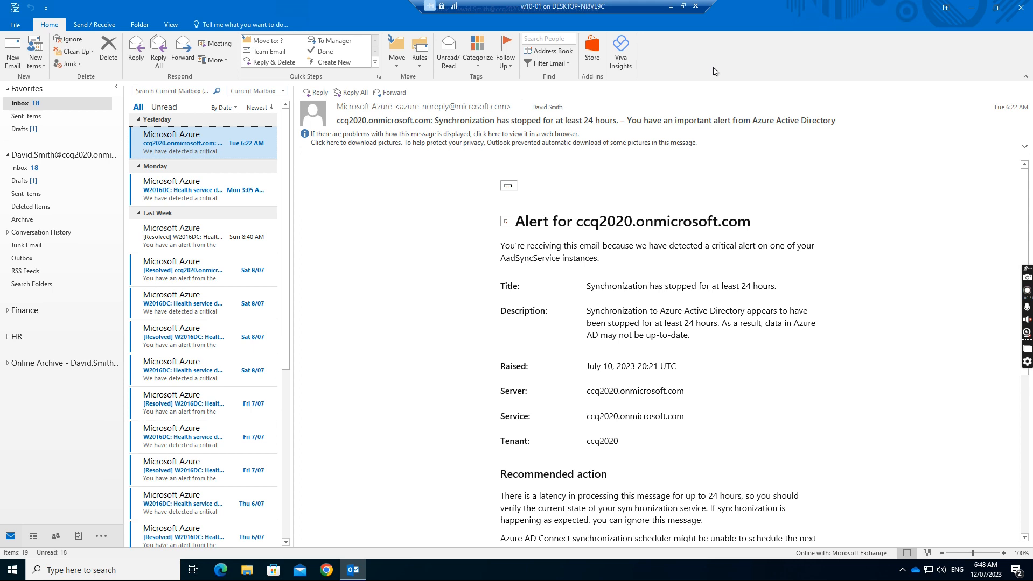
click(14, 27)
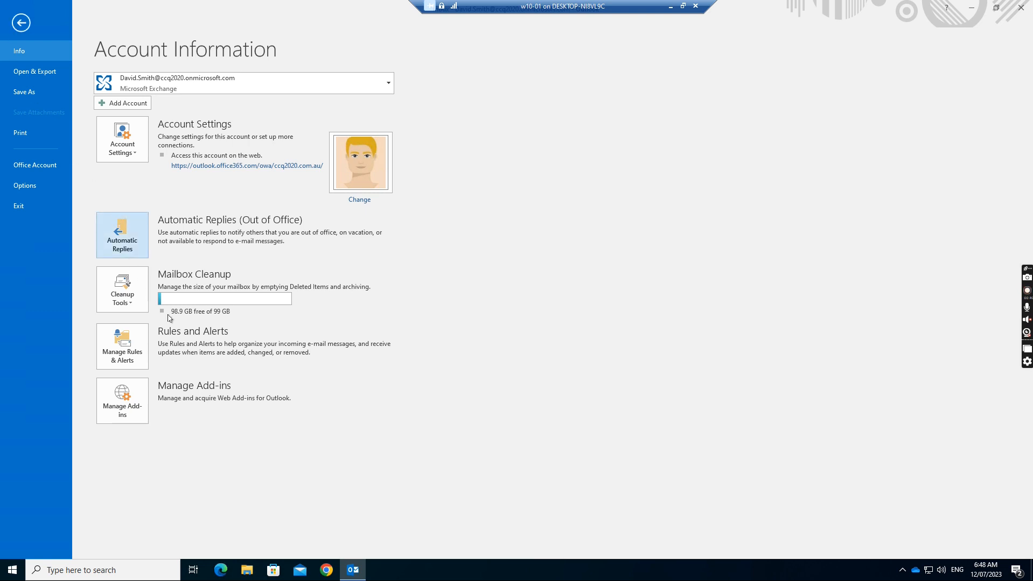
click(119, 401)
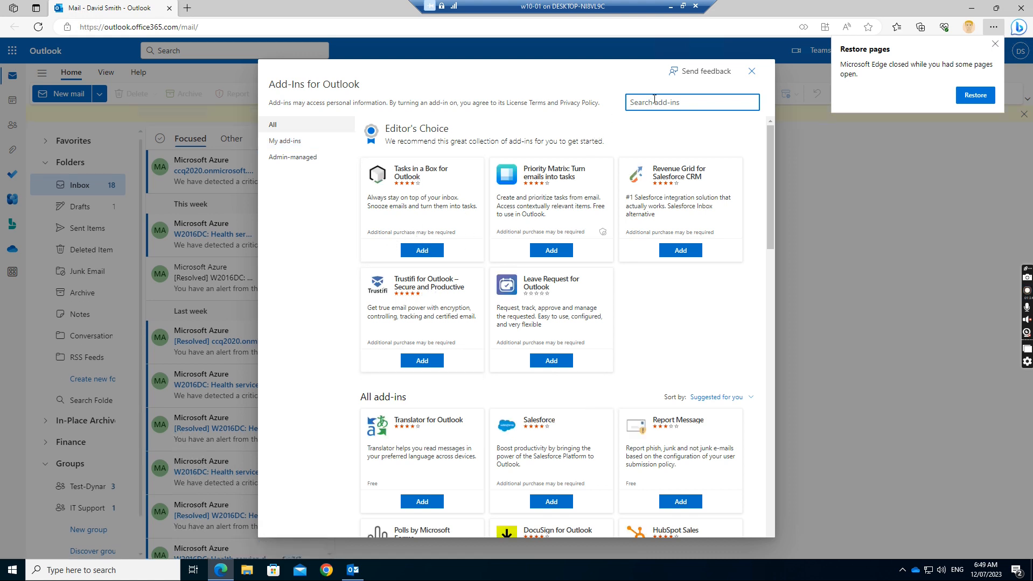
Search the add-in store for "docusign", add DocuSign for Outlook and dismiss its get-started guide
text(docusign)
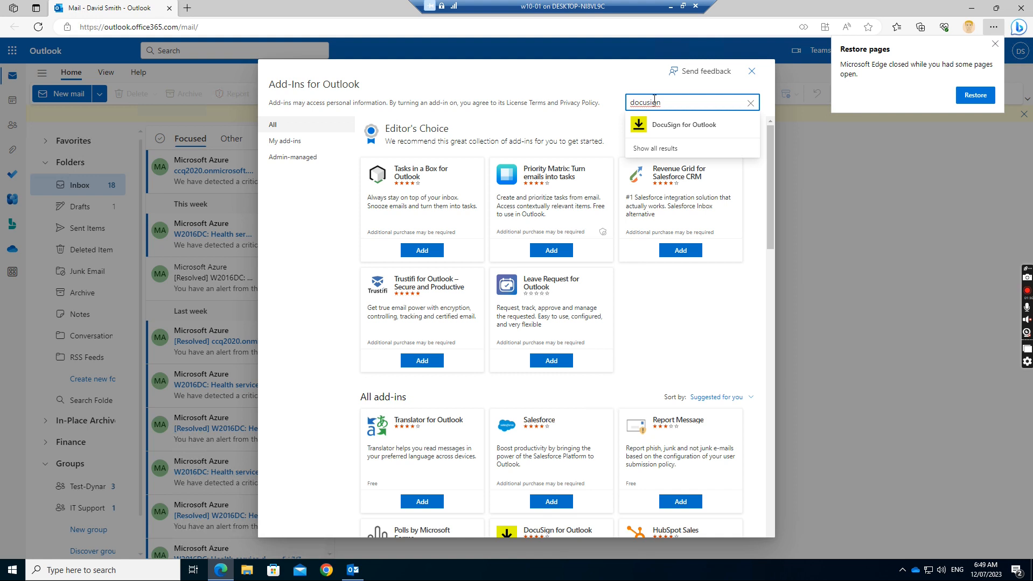
click(657, 126)
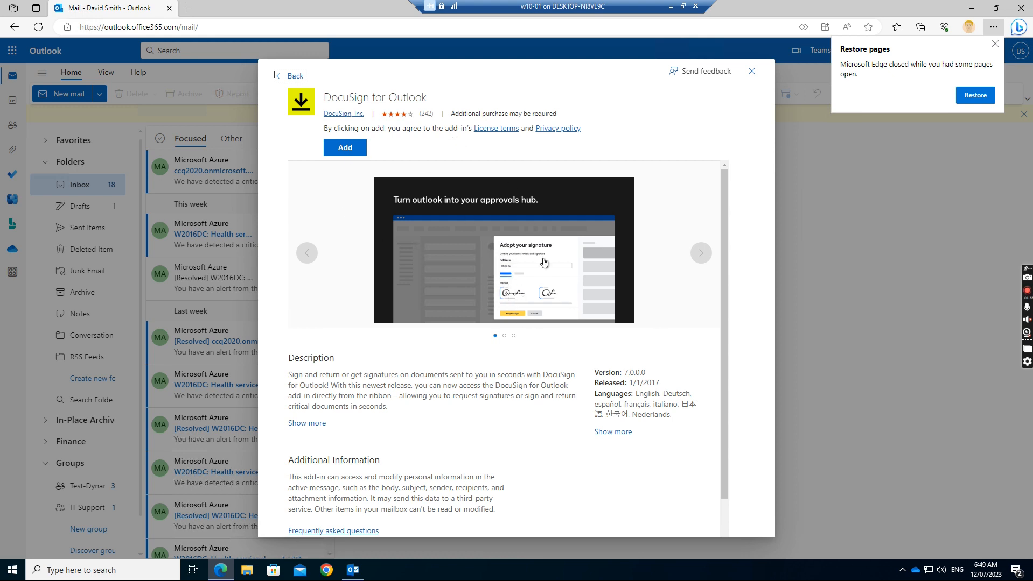
click(343, 150)
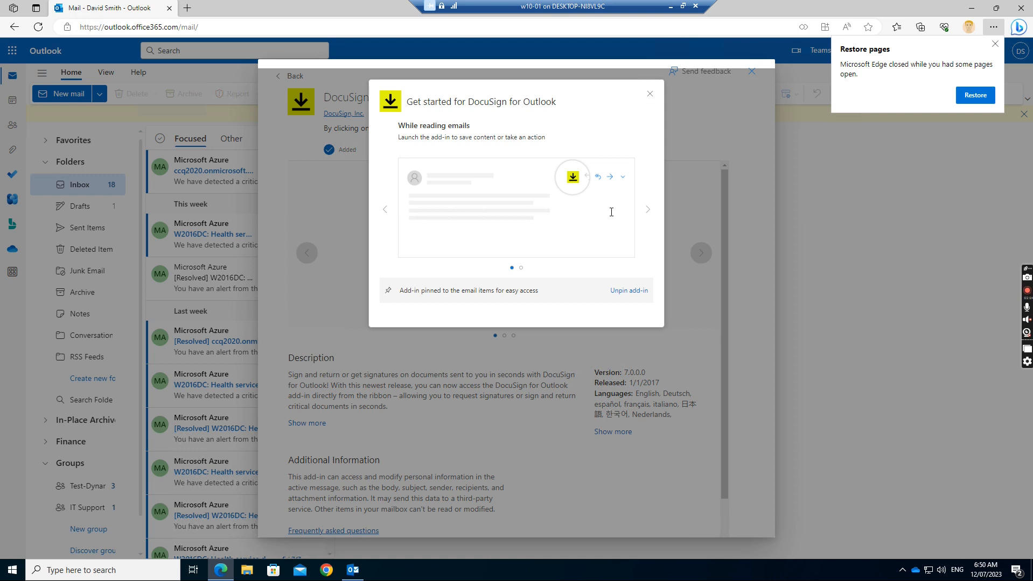
click(649, 97)
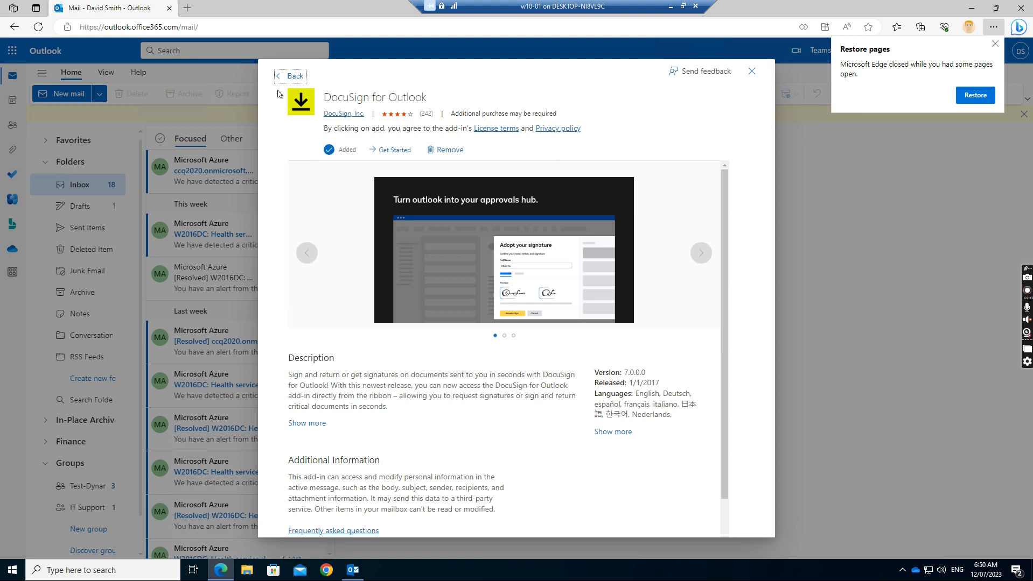
Check the user's own add-ins in the store for DocuSign for Outlook, and close the add-ins dialog
click(294, 76)
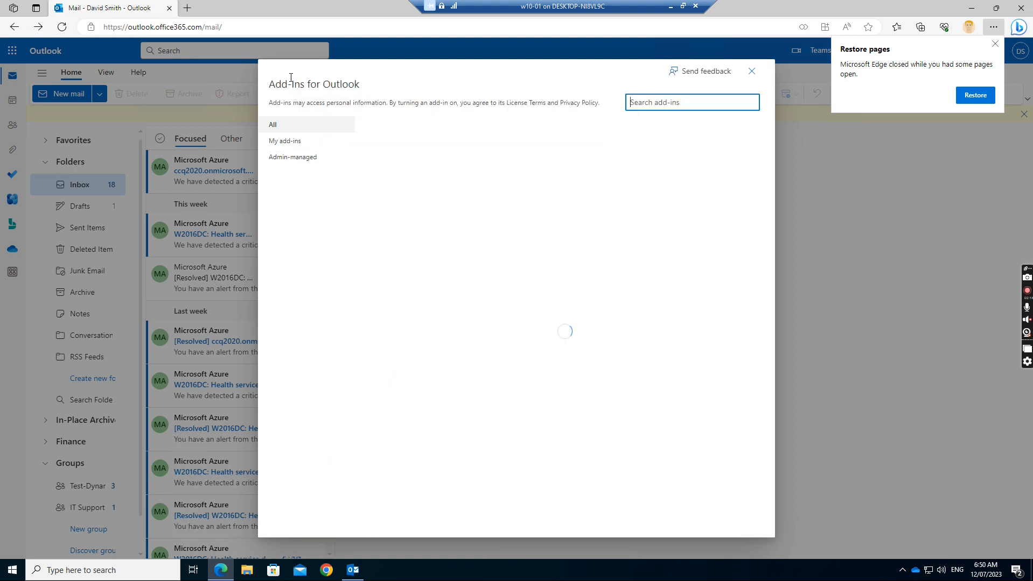
click(286, 142)
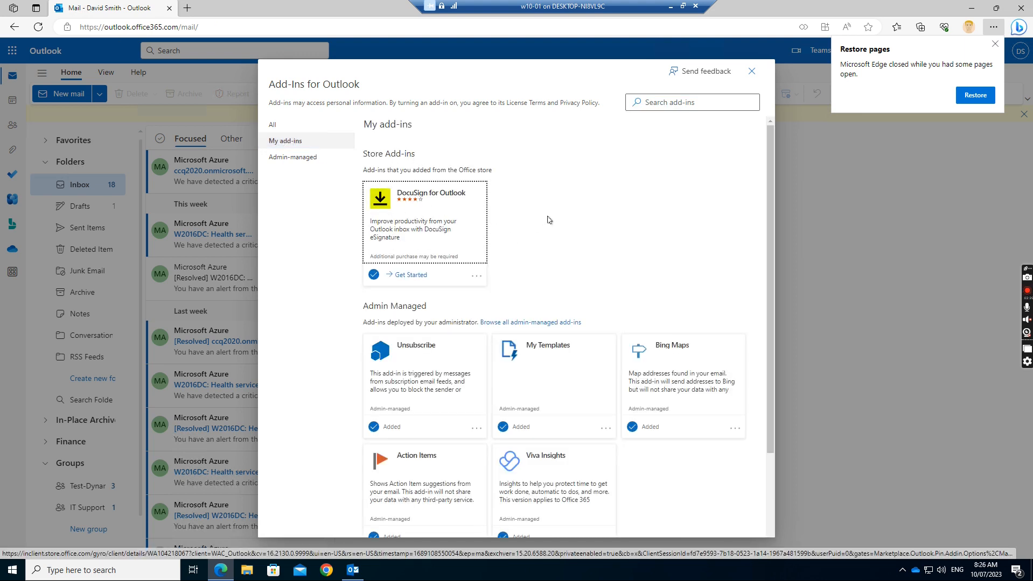
click(751, 71)
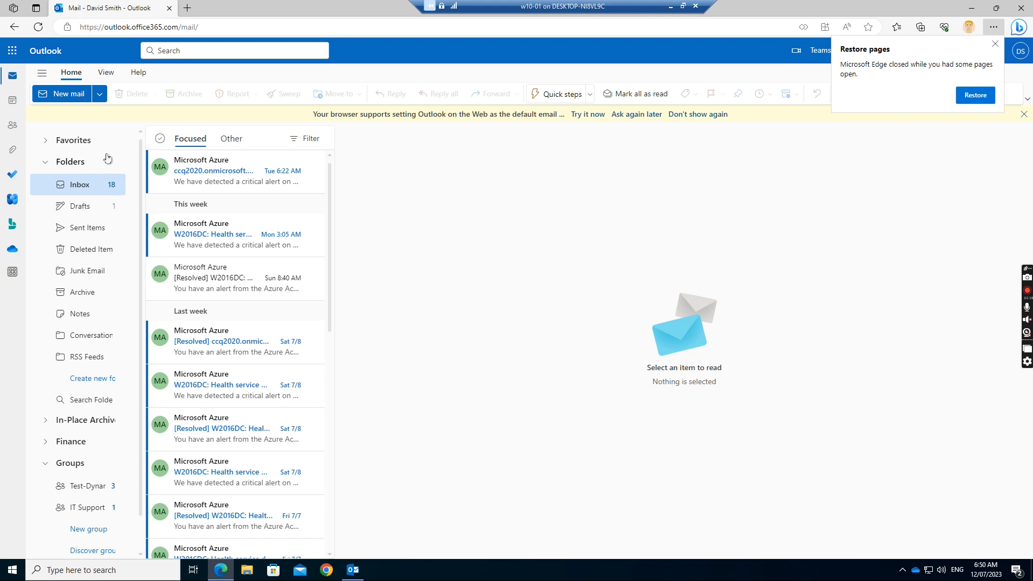
Switch to desktop Outlook and restart it, minimizing the browser window before launching it again
click(355, 574)
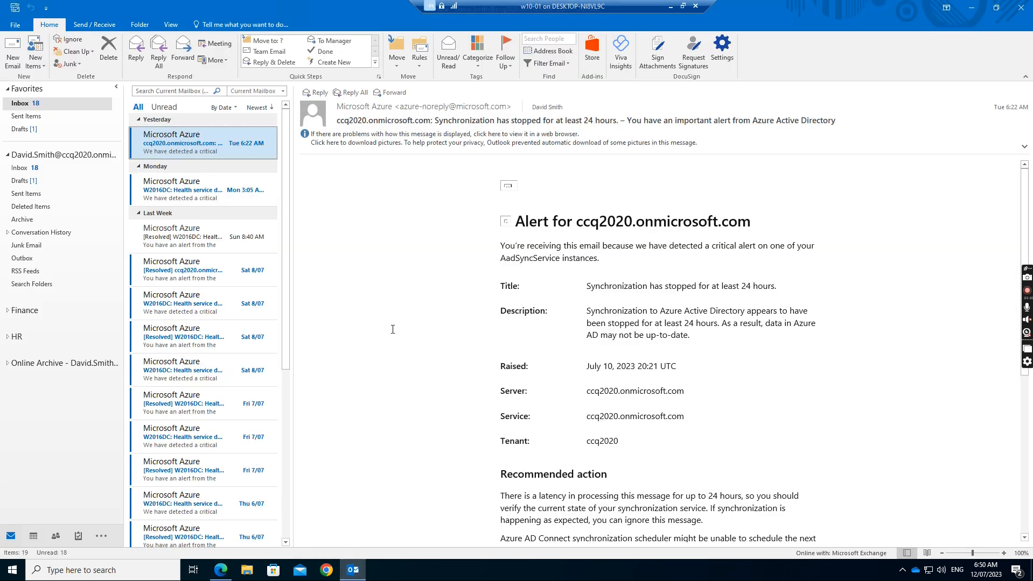
click(31, 171)
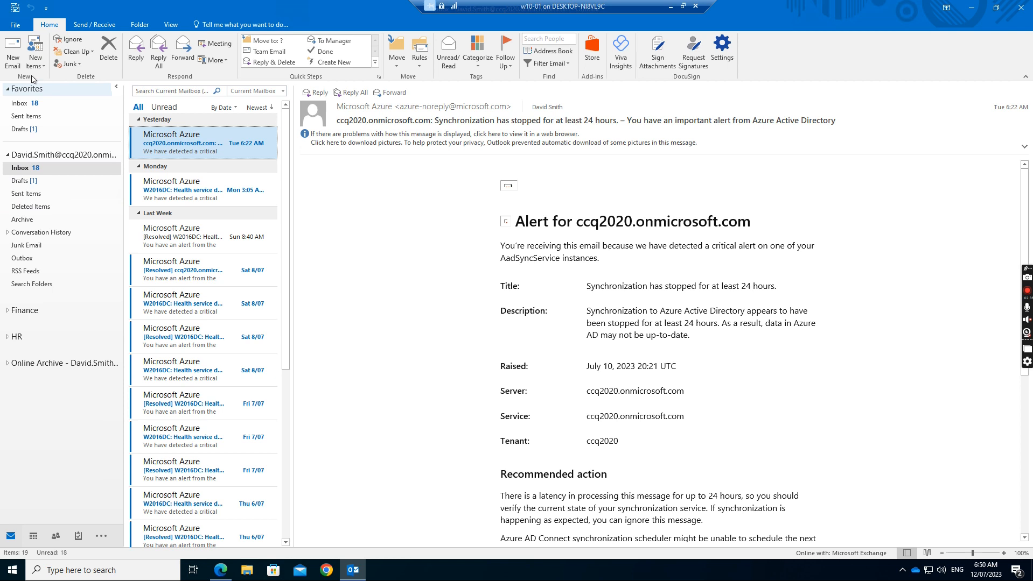
click(15, 26)
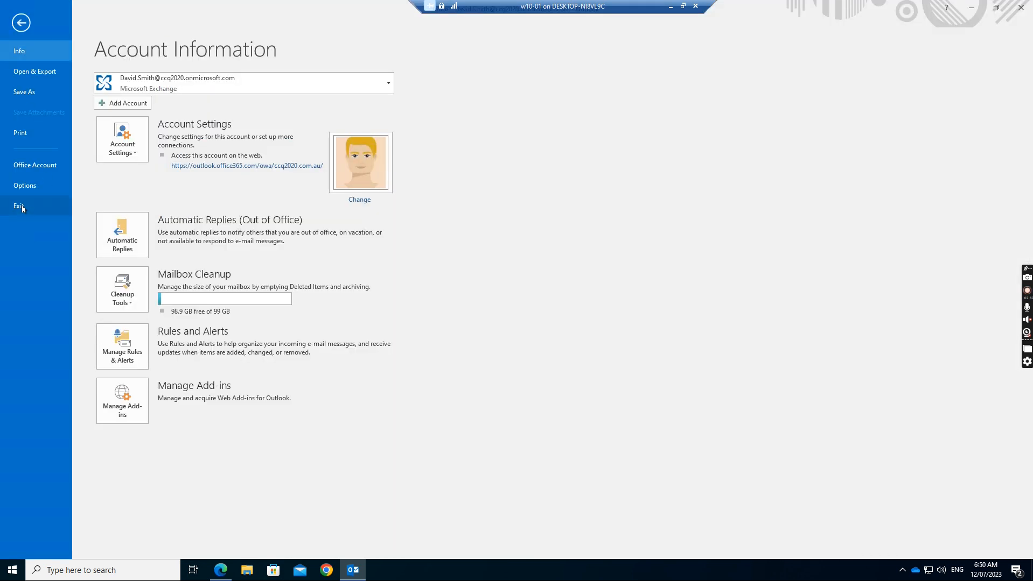
click(22, 205)
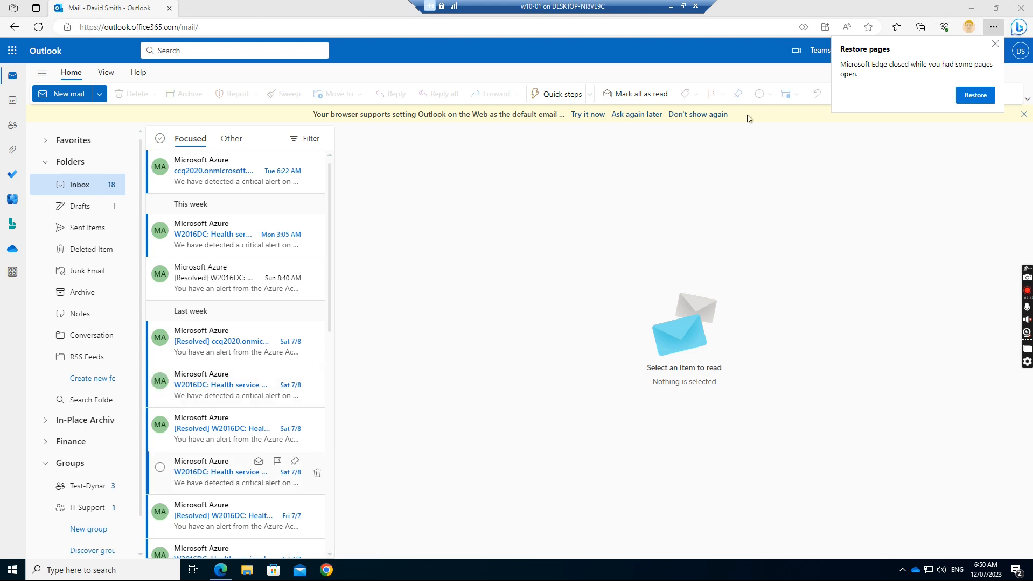
click(973, 9)
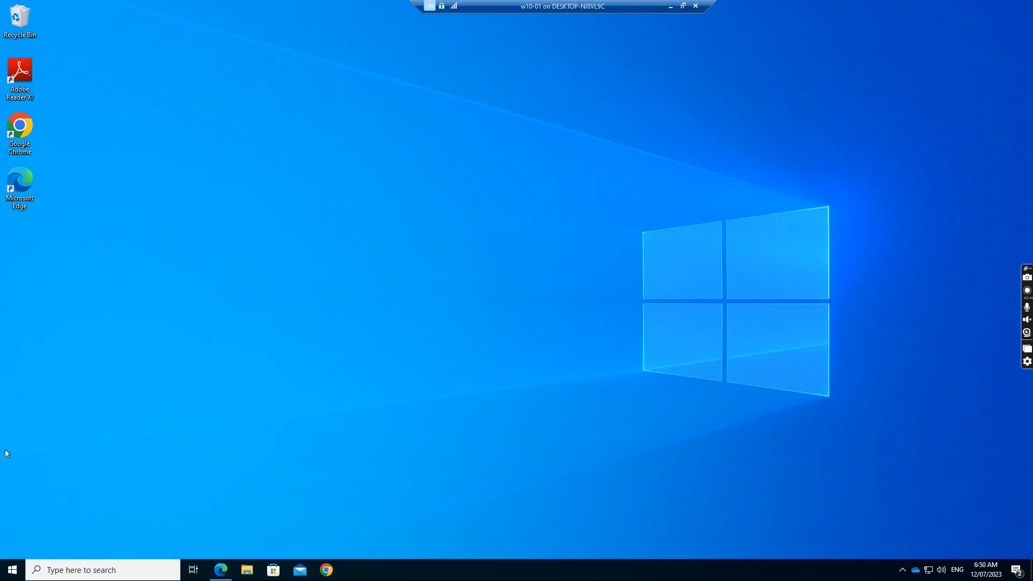
click(13, 569)
click(192, 325)
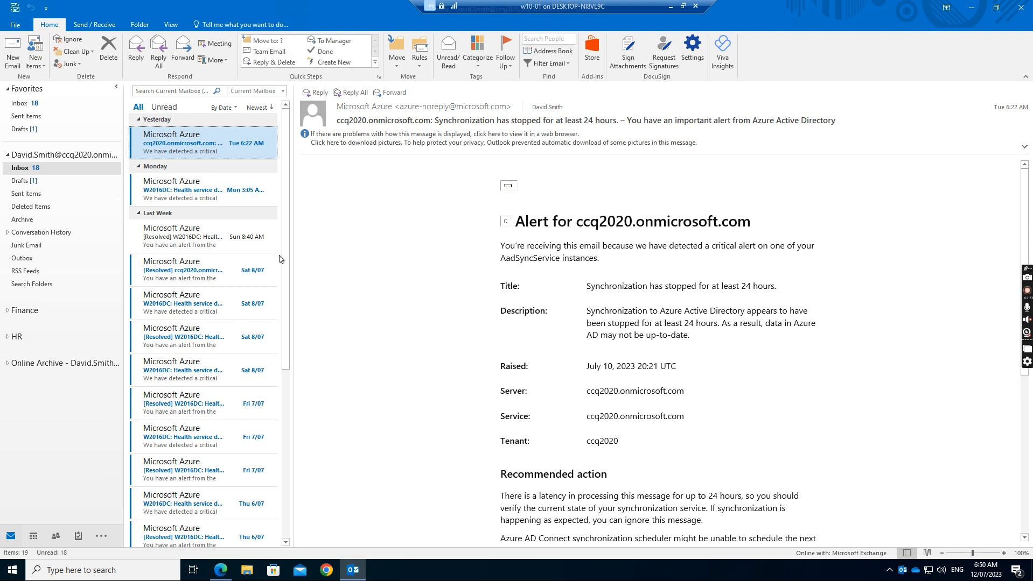
Try DocuSign's Sign Attachments command on Monday's W2016DC health service alert in a maximized message window, and close the message
click(159, 198)
double_click(159, 197)
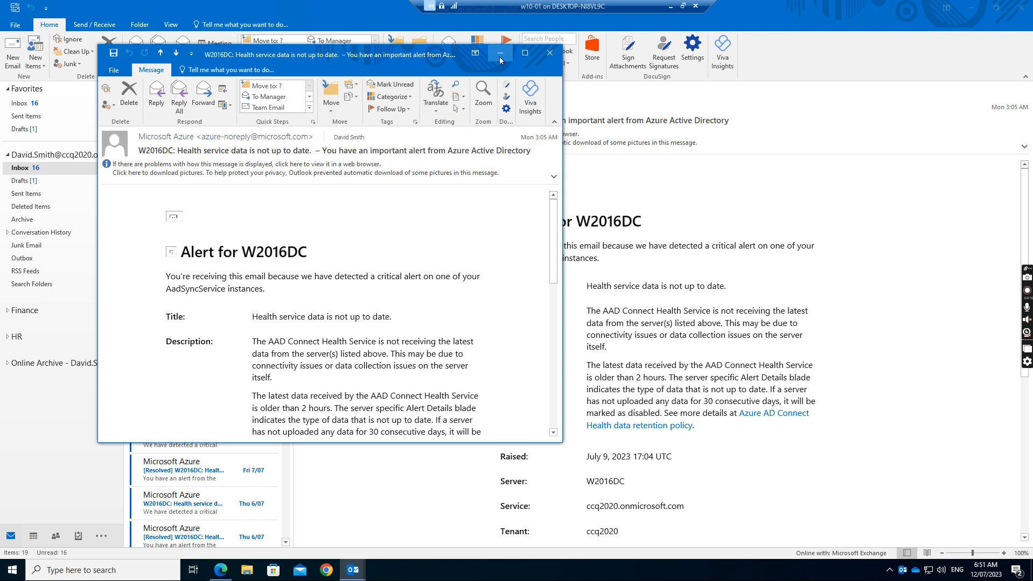
click(525, 52)
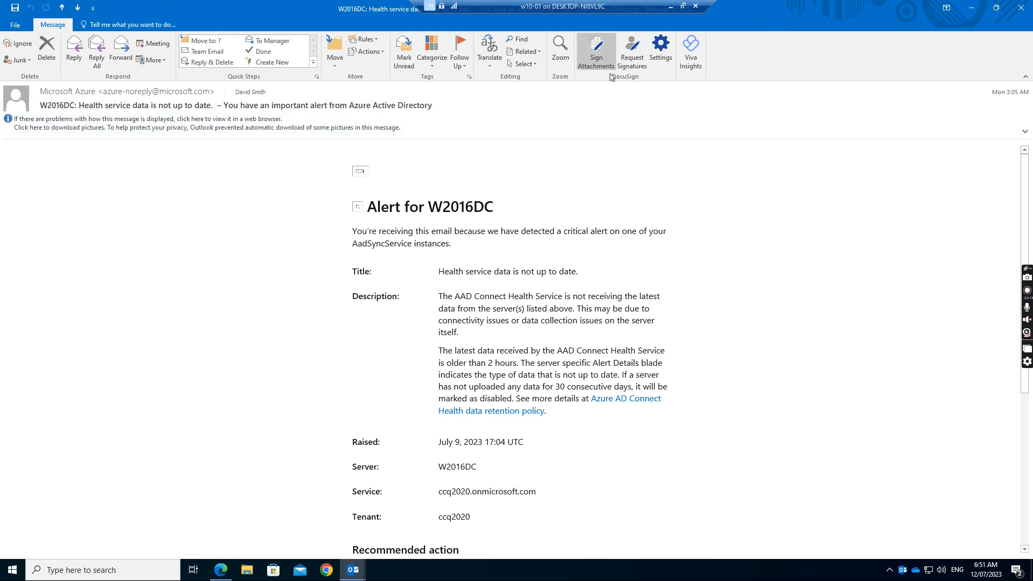
click(596, 65)
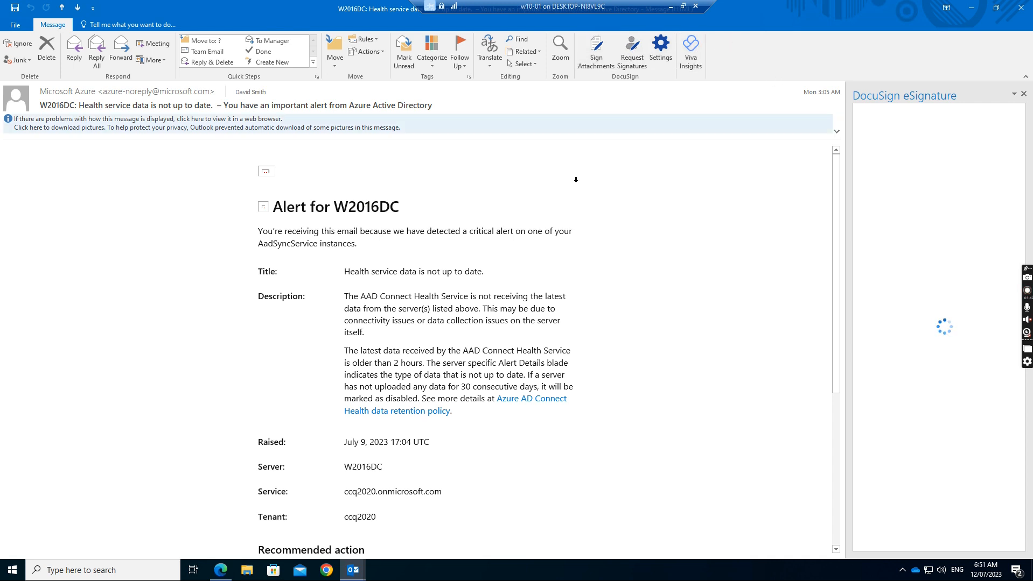
click(1016, 8)
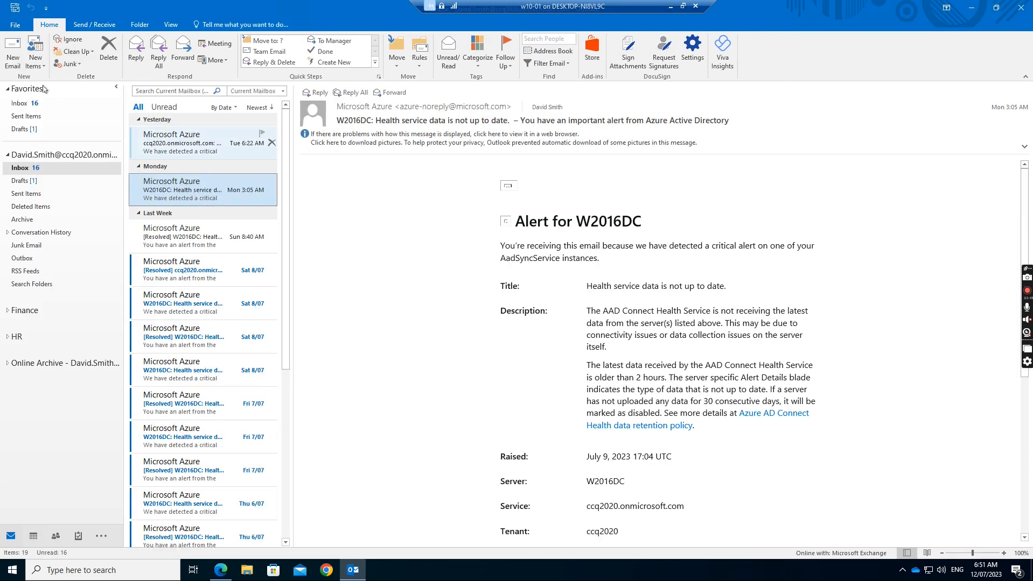
click(15, 25)
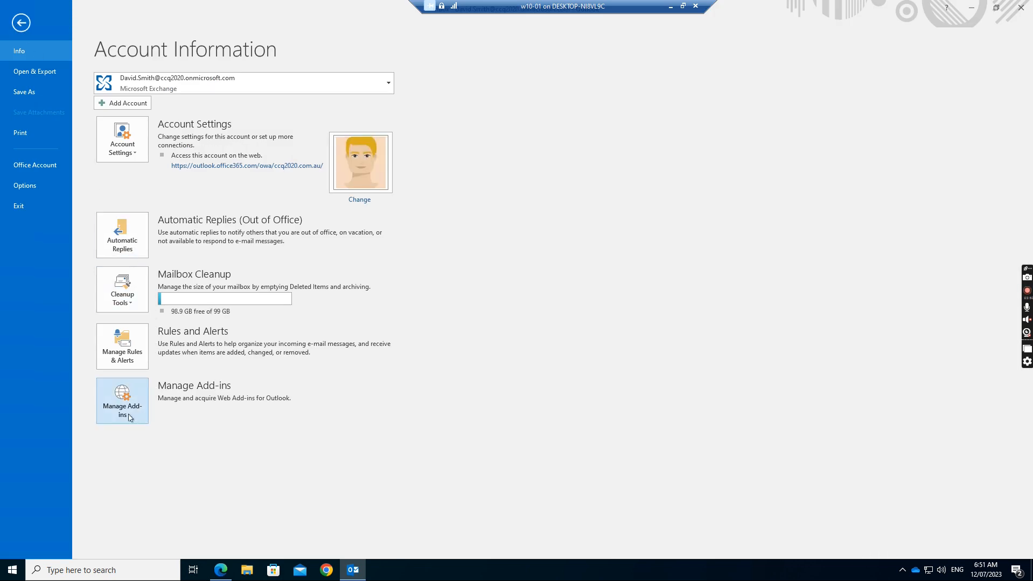
click(115, 406)
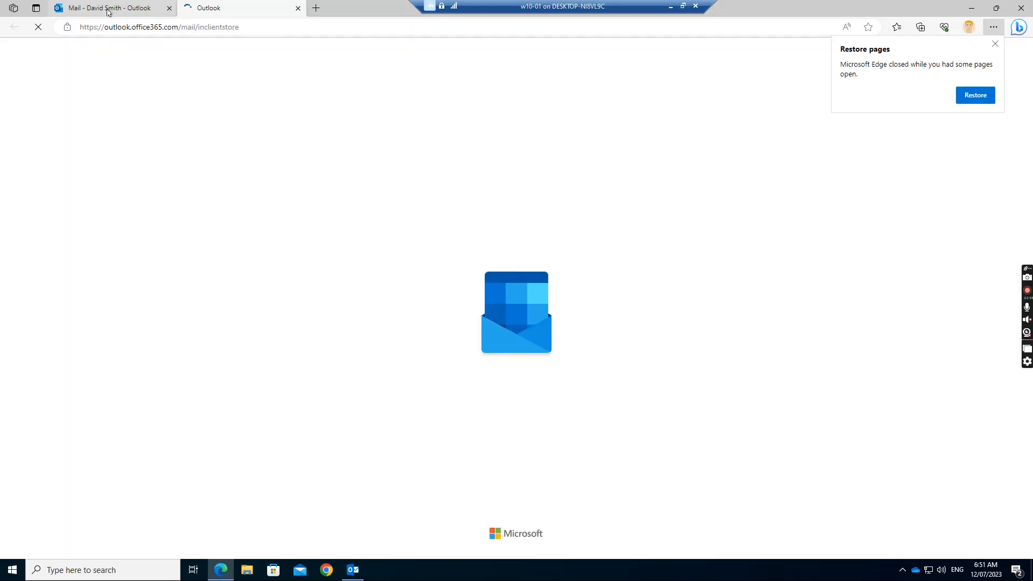
click(352, 572)
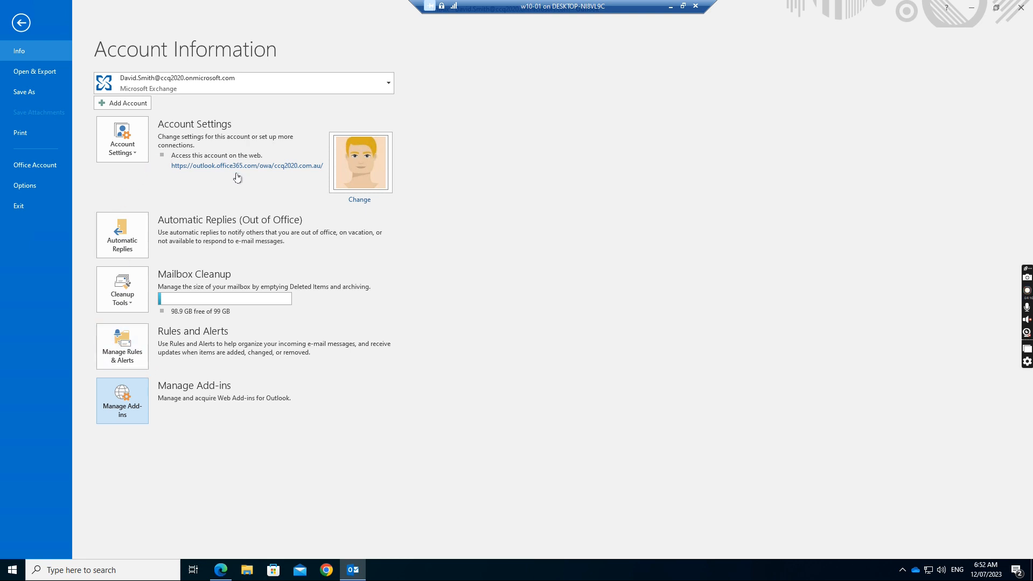
Review the installed add-ins in Outlook Options and the COM Add-ins list, and close the dialog without changing the selection
click(19, 187)
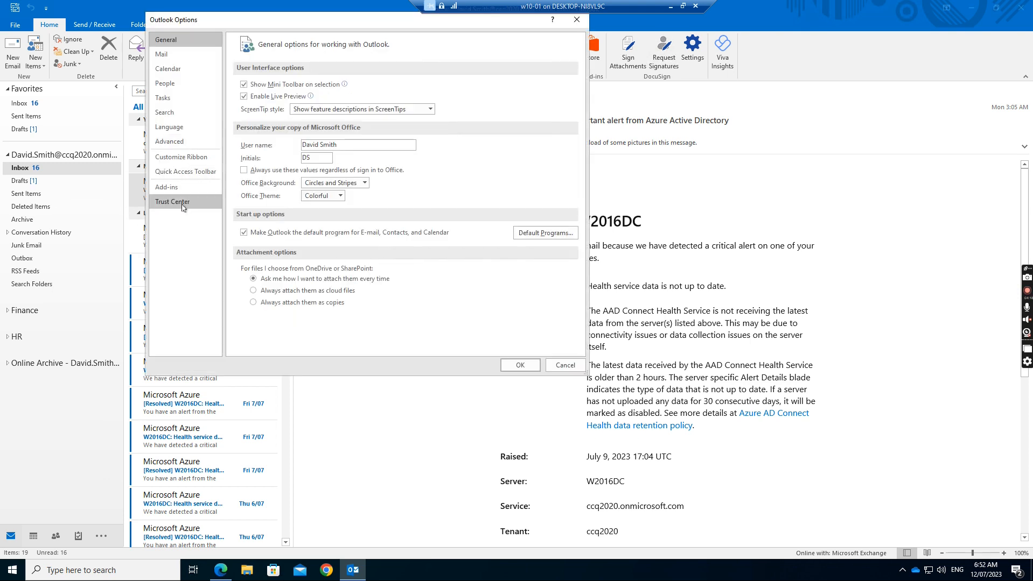
click(167, 191)
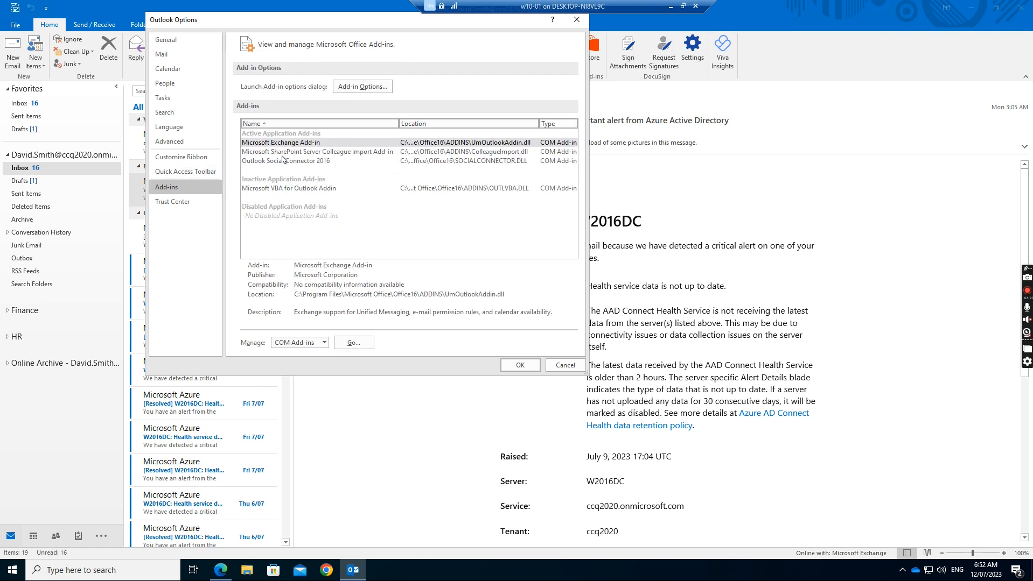
click(355, 345)
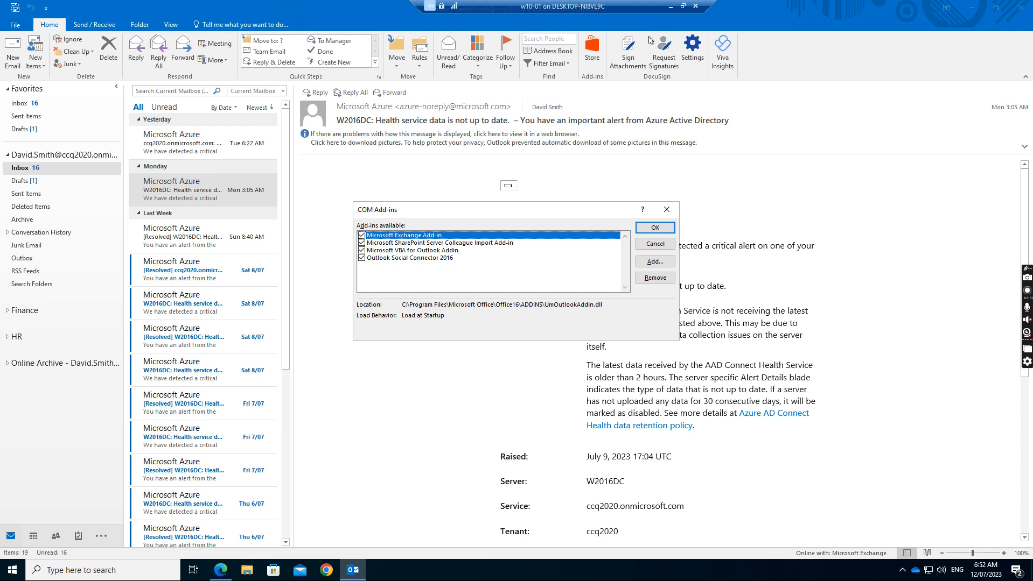
drag(491, 214, 483, 209)
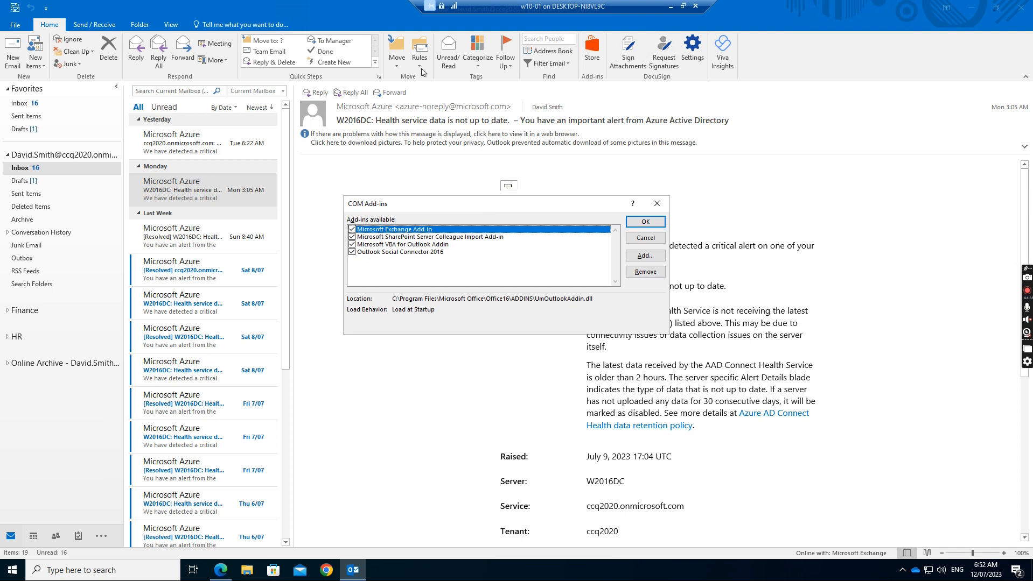
click(645, 222)
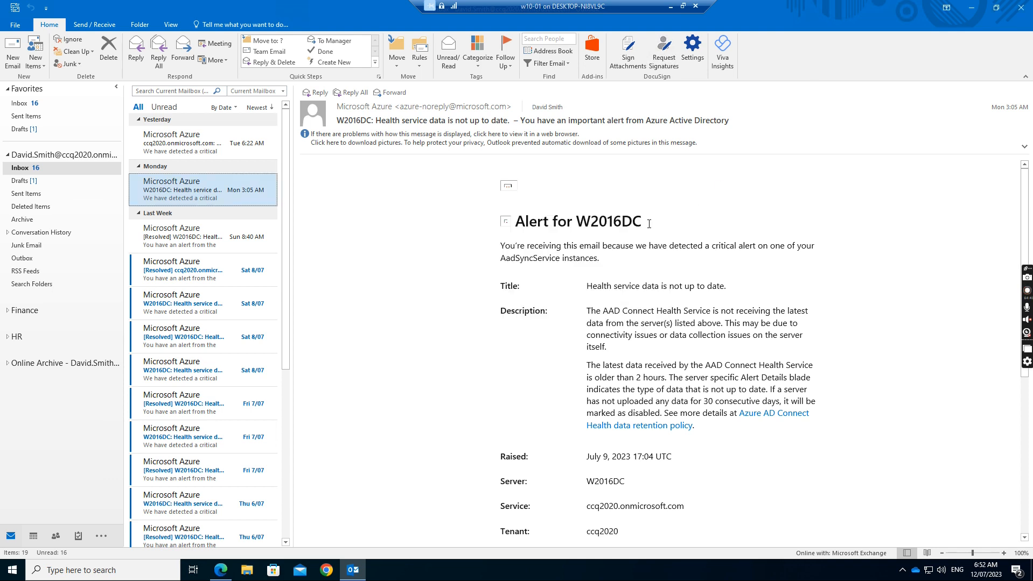
Open account information in the virtual machine's Outlook, minimize the virtual machine, and launch Outlook on the host from the full app list
click(15, 25)
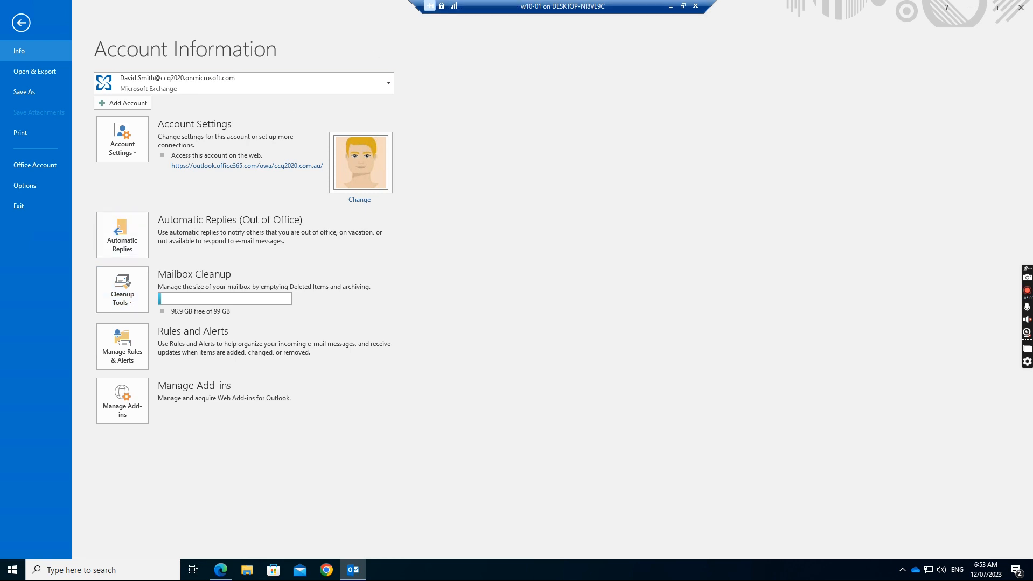
click(671, 6)
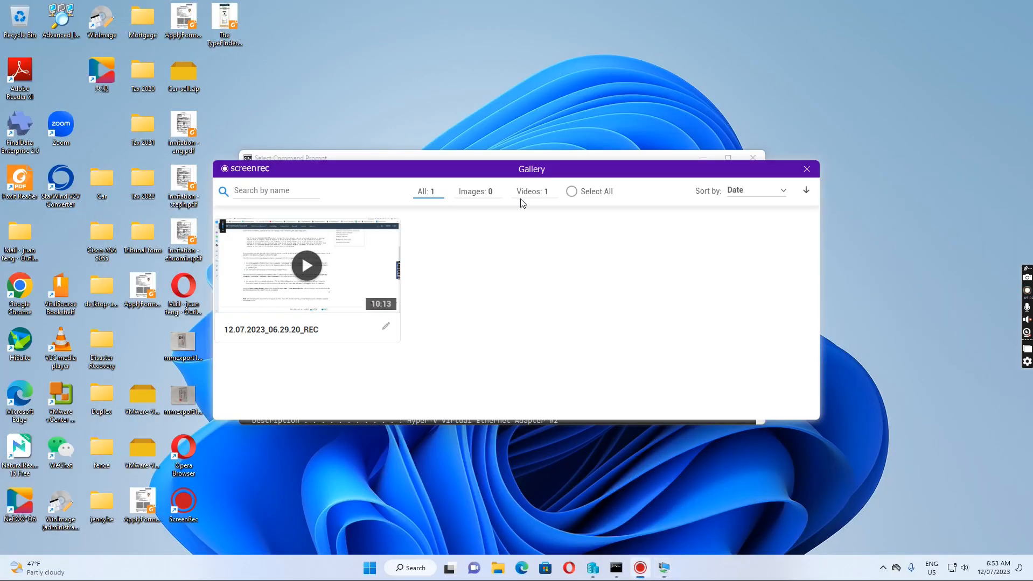
click(370, 569)
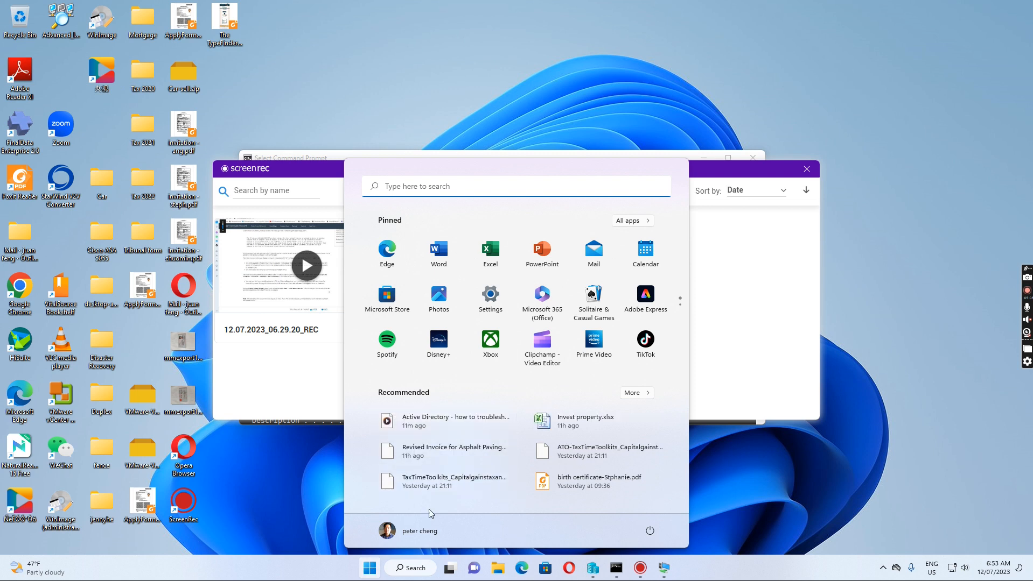
click(646, 222)
scroll(511, 326, down, 8)
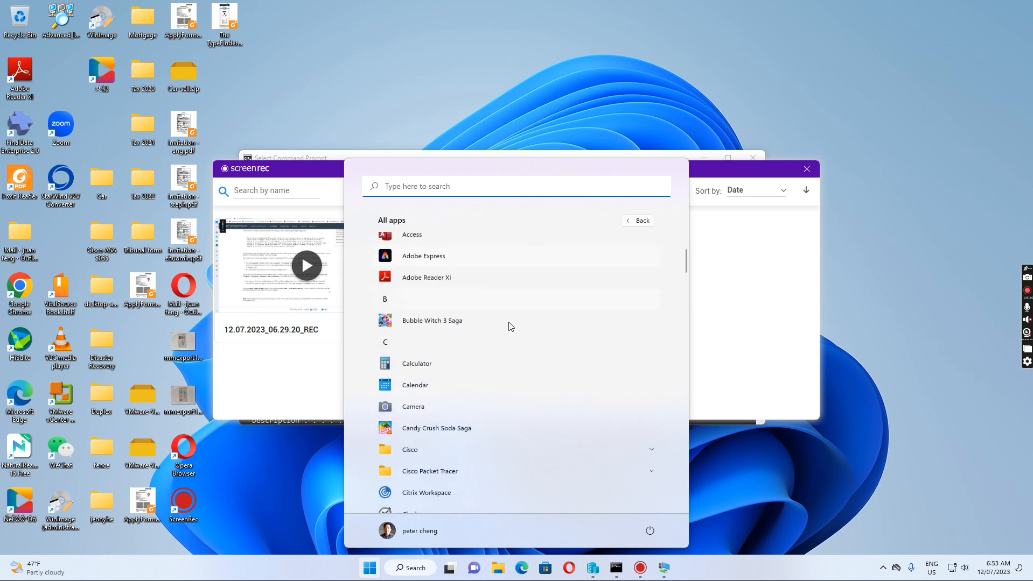
scroll(517, 324, down, 8)
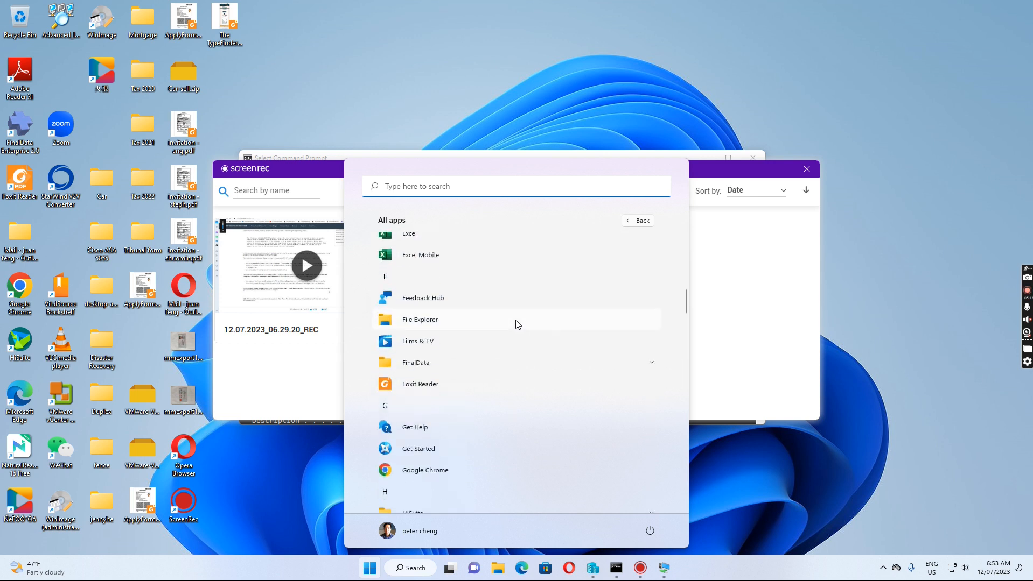
scroll(518, 325, down, 6)
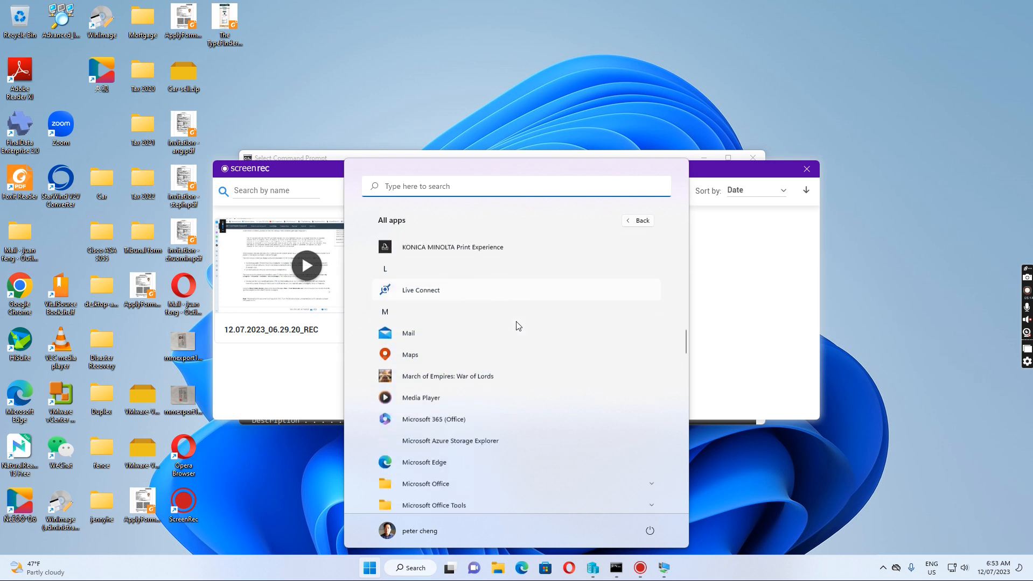
scroll(517, 327, down, 6)
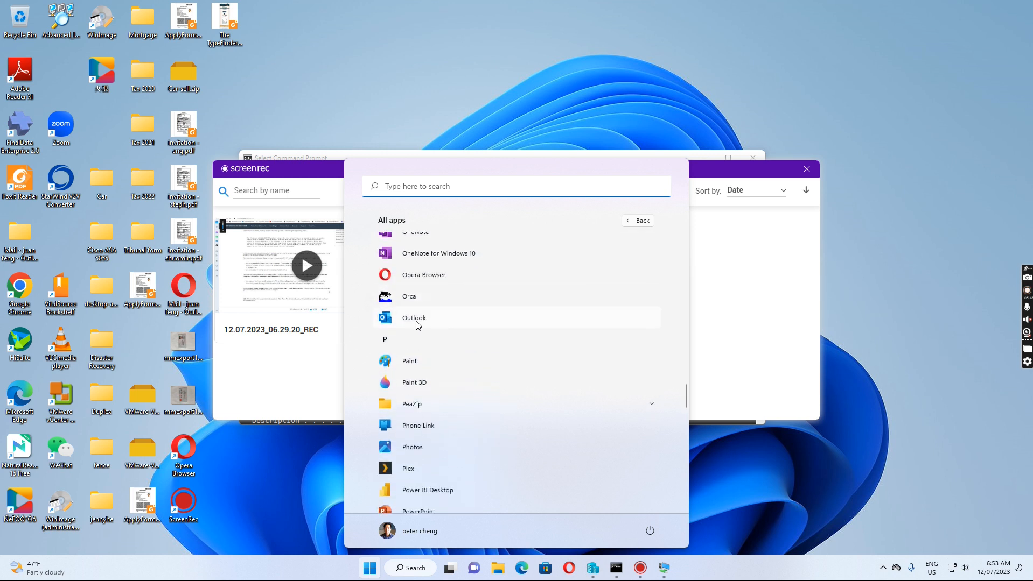
click(415, 319)
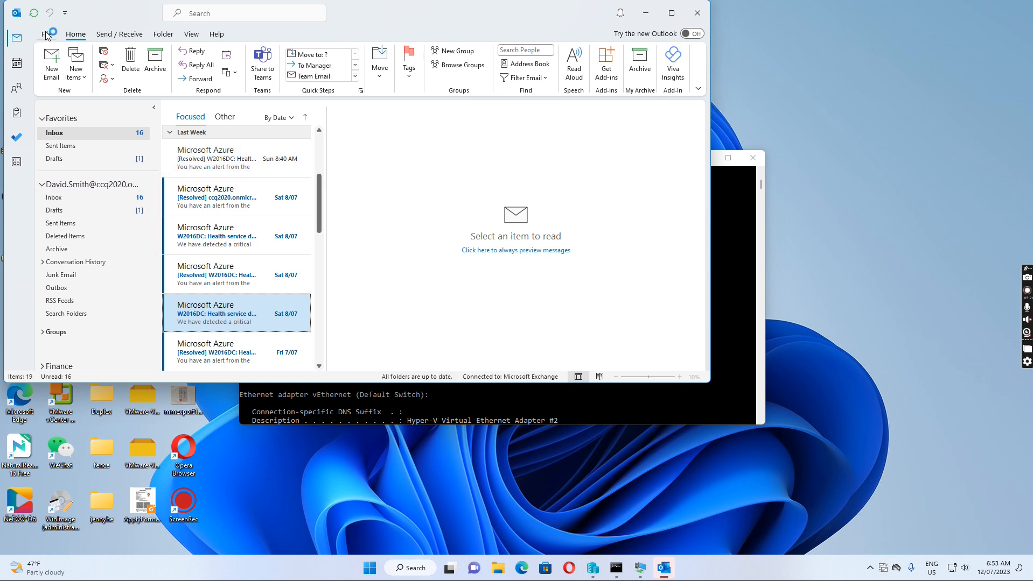
click(672, 16)
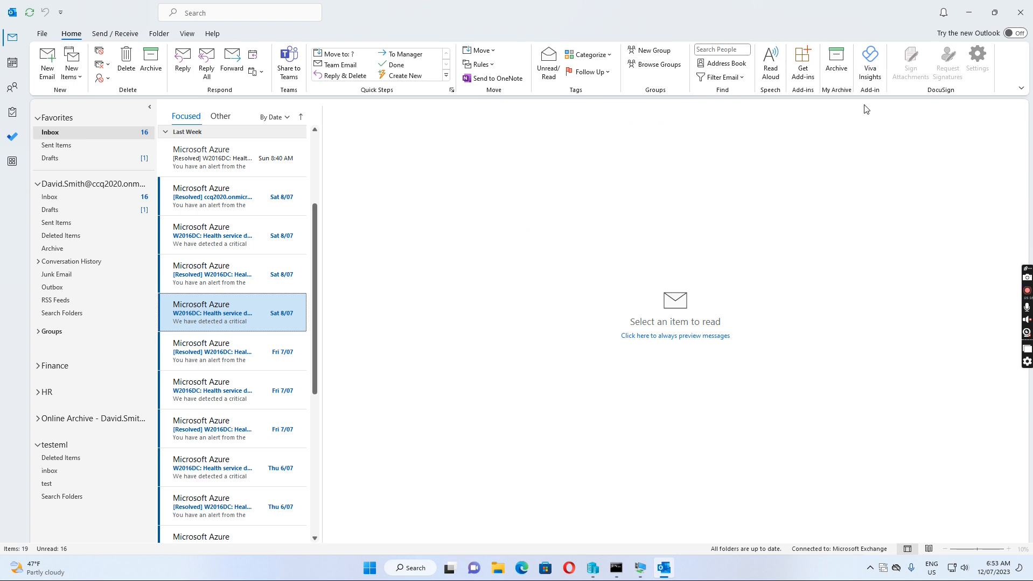
click(995, 12)
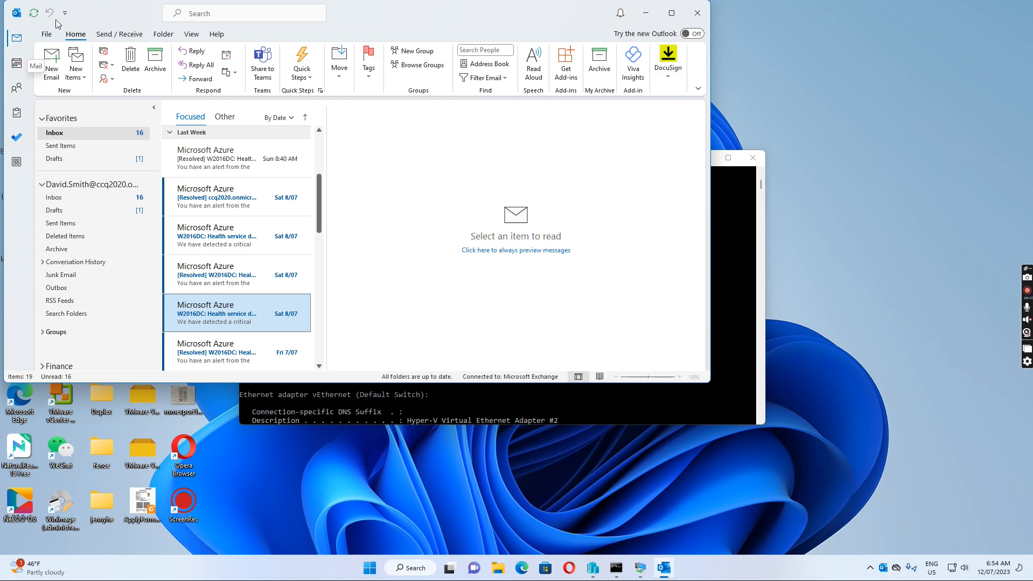
click(48, 34)
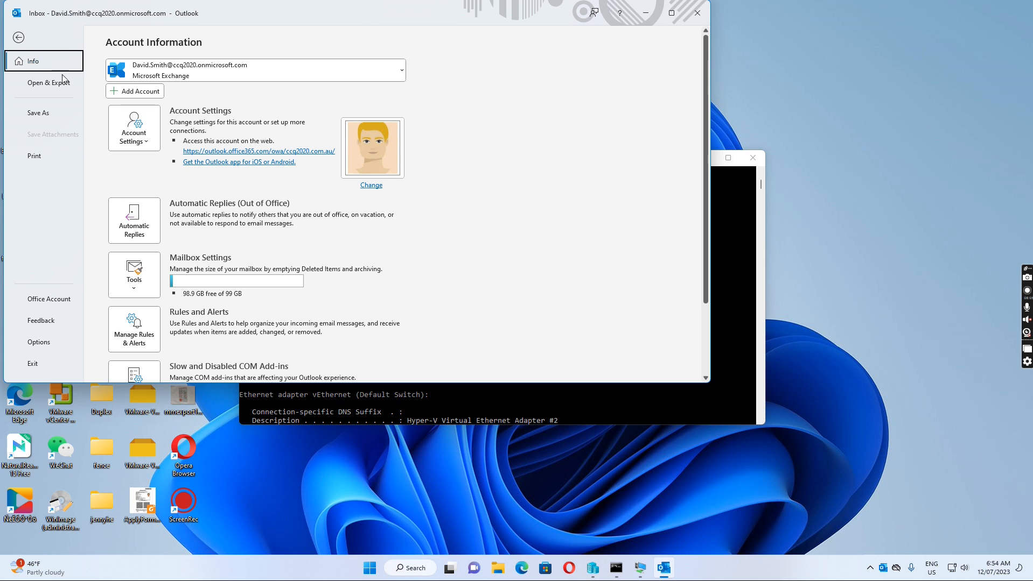
scroll(262, 157, down, 2)
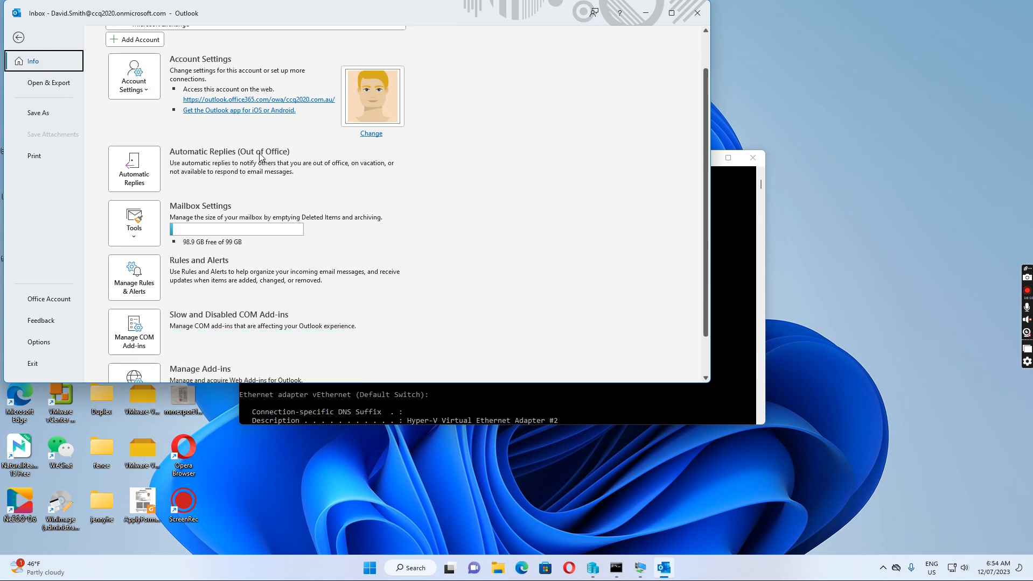
scroll(258, 159, down, 1)
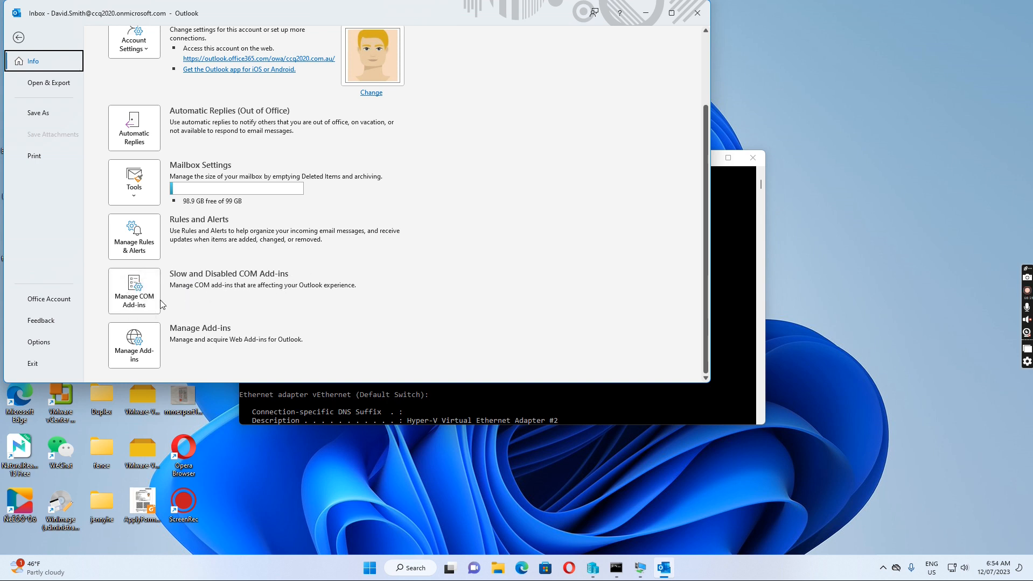
scroll(252, 71, up, 3)
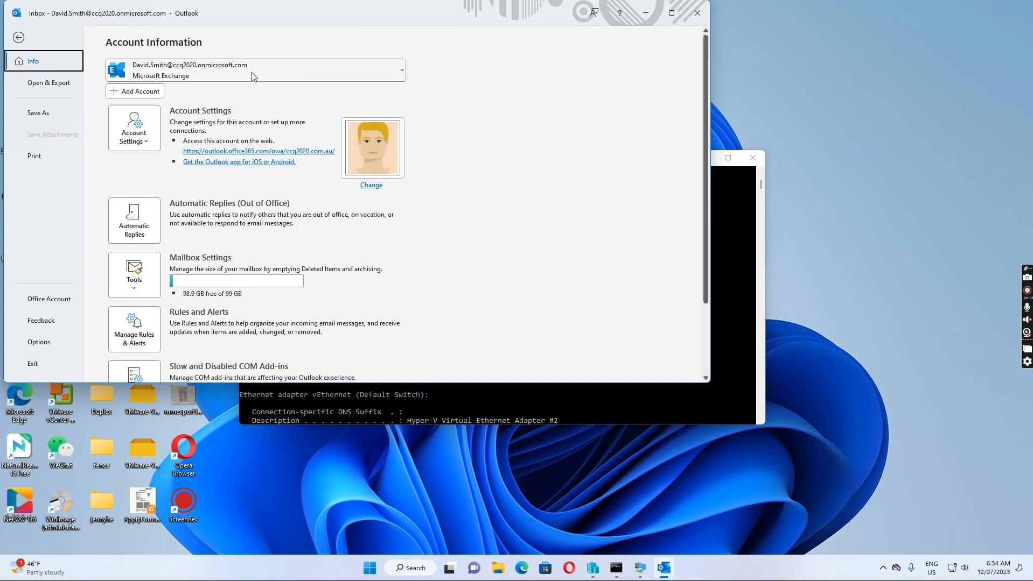
scroll(133, 259, down, 3)
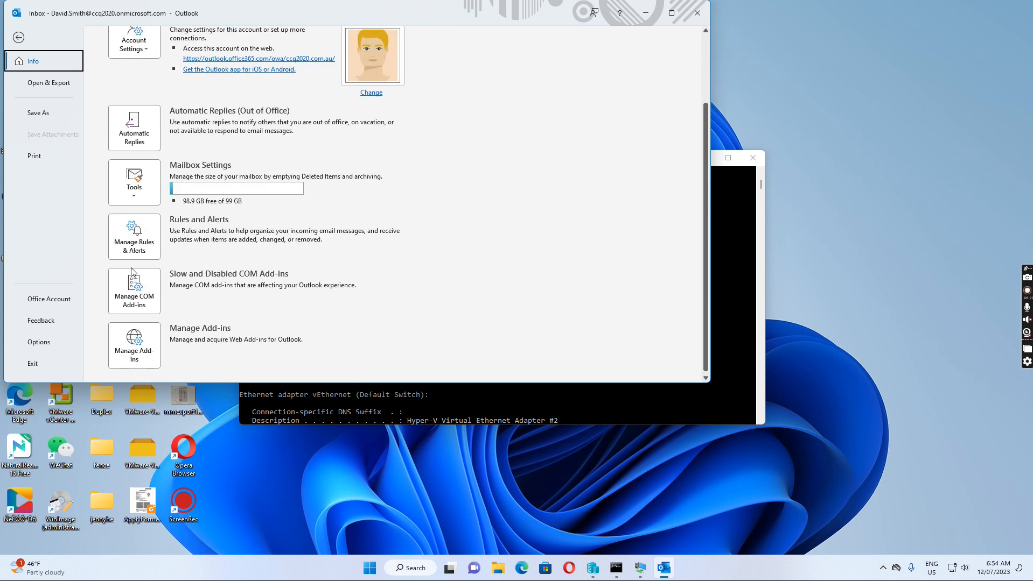
click(137, 302)
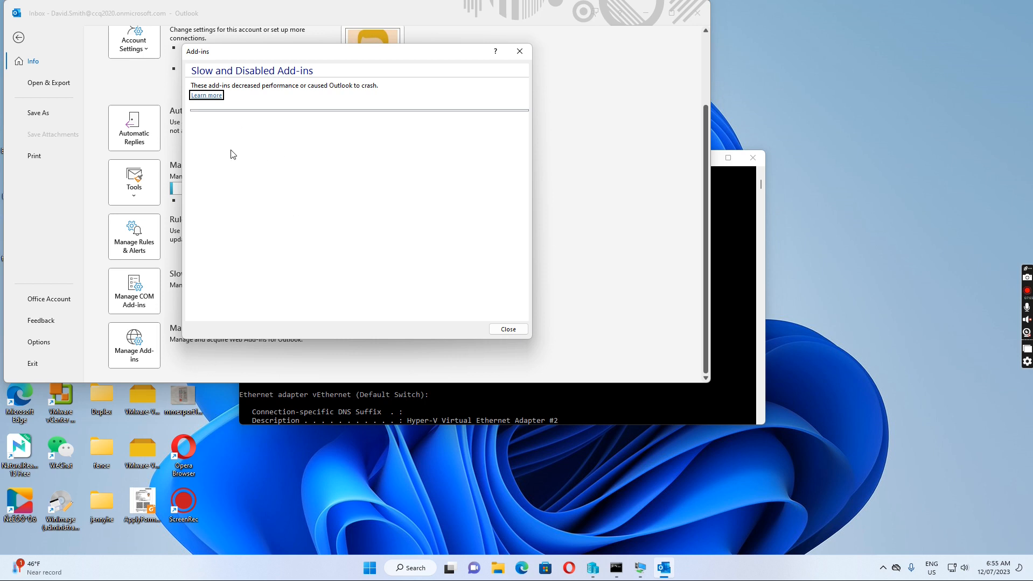
click(508, 330)
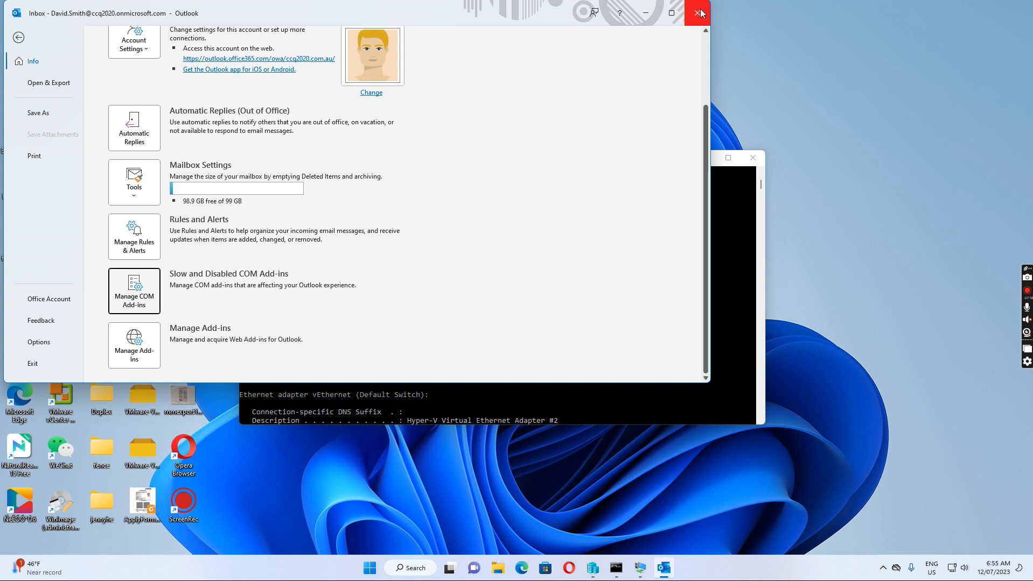
click(17, 38)
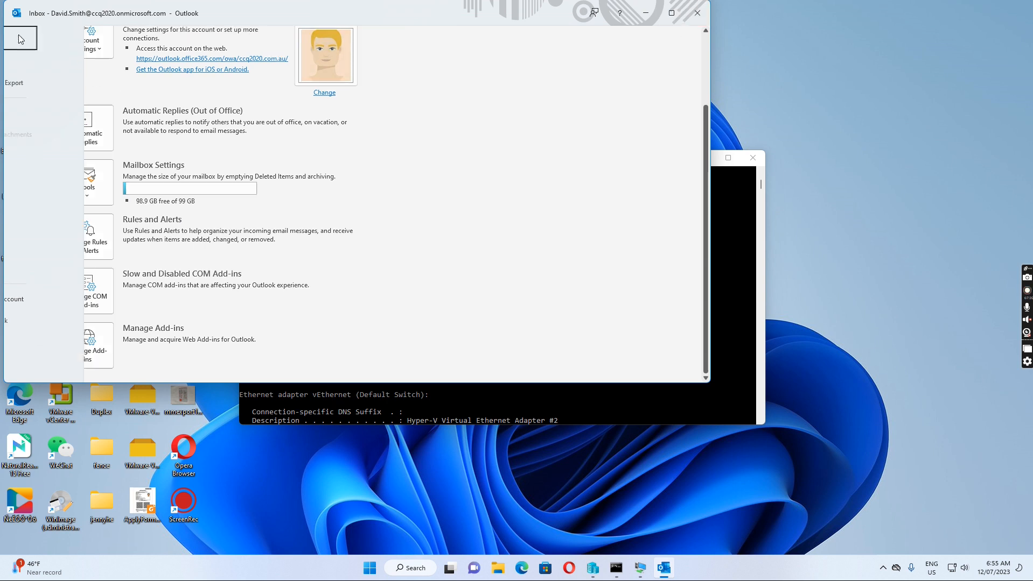
click(44, 34)
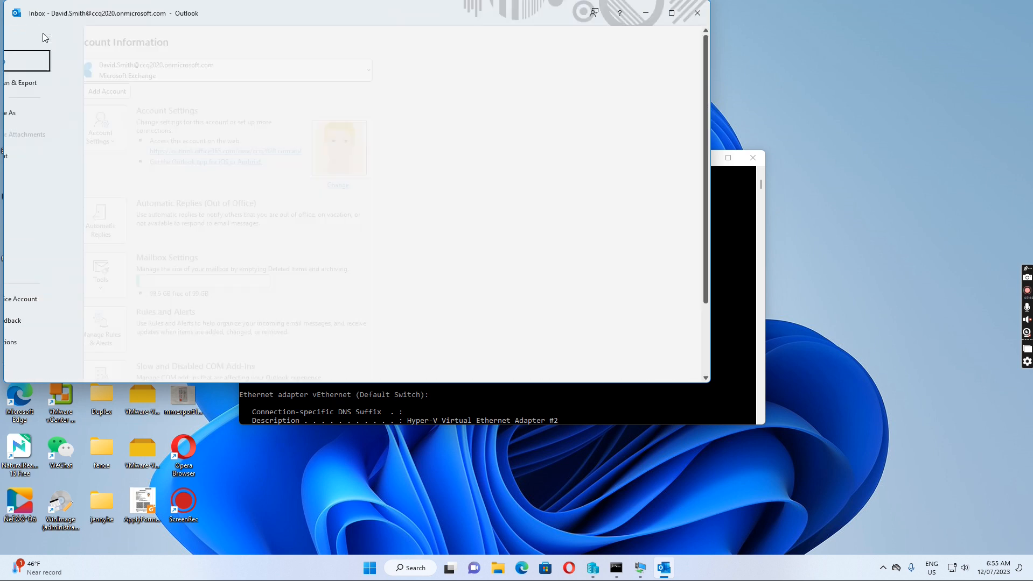
click(40, 345)
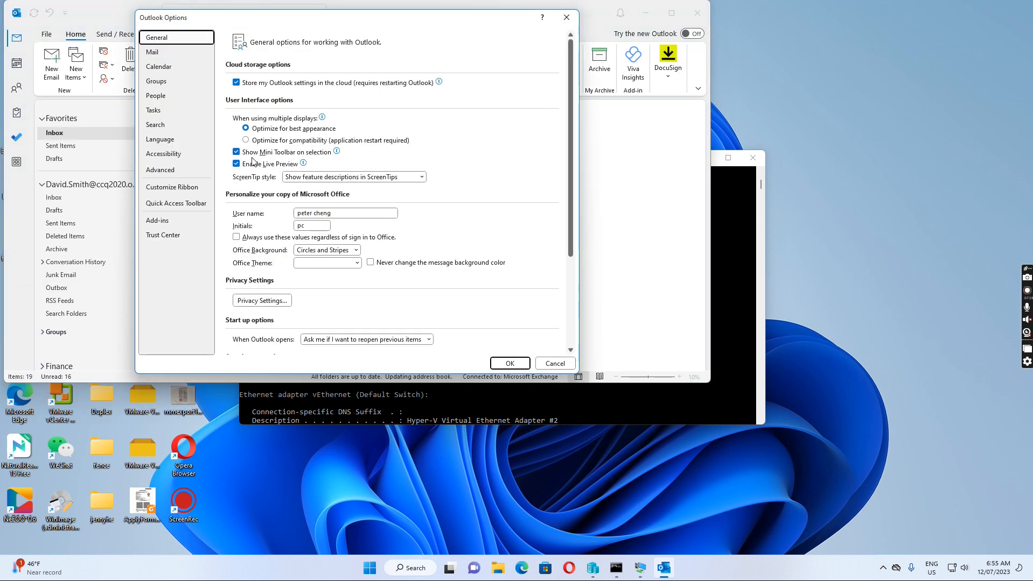
click(551, 365)
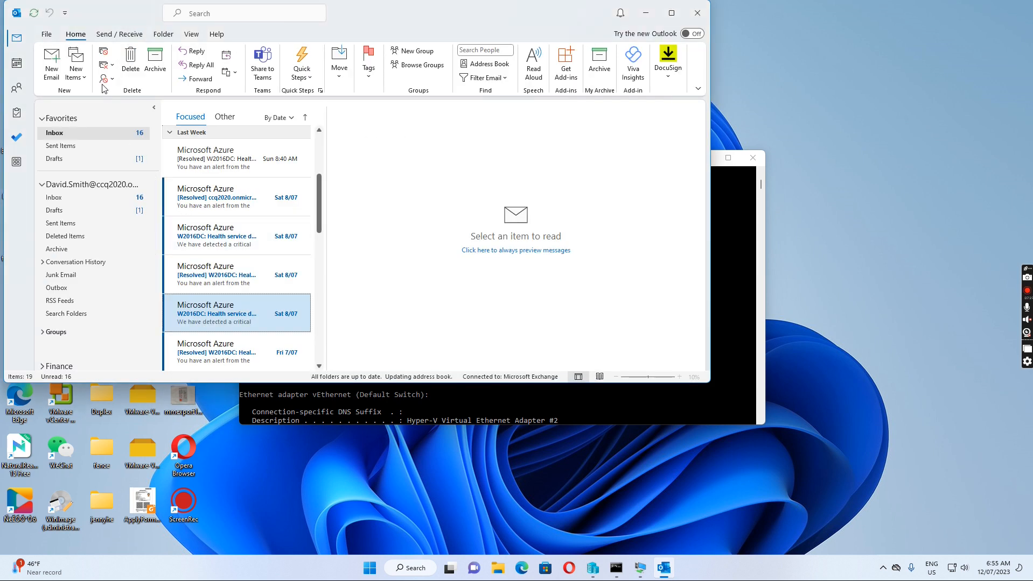
Compare the Office Account product information in the host's Outlook with that in the w10-01 virtual machine's Outlook
click(47, 33)
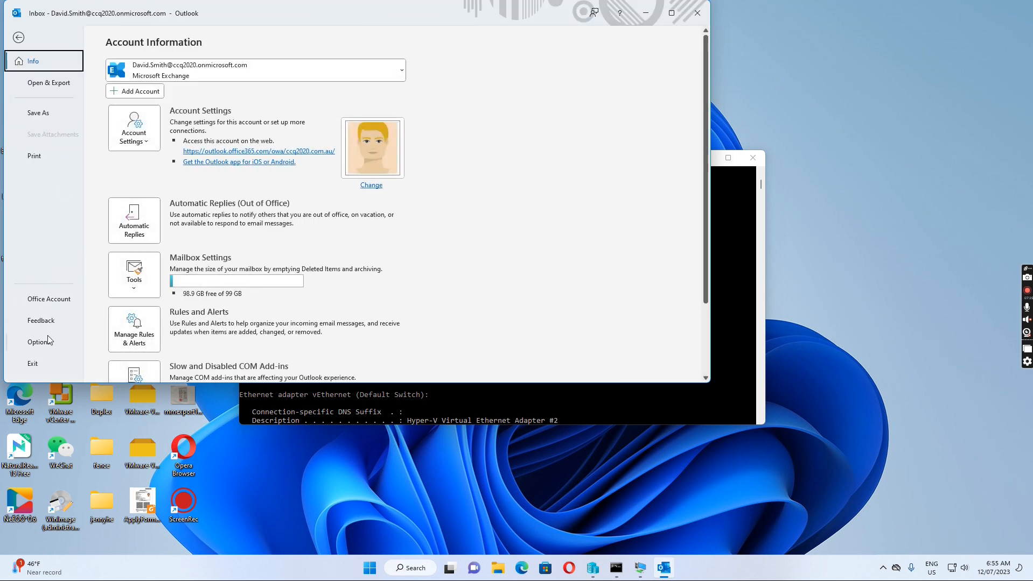
click(62, 302)
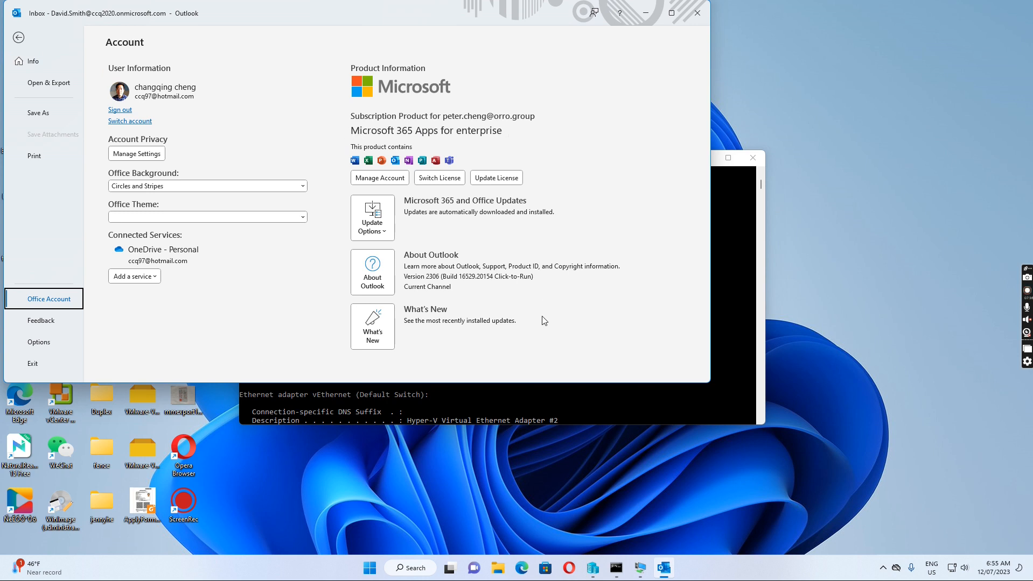
click(644, 572)
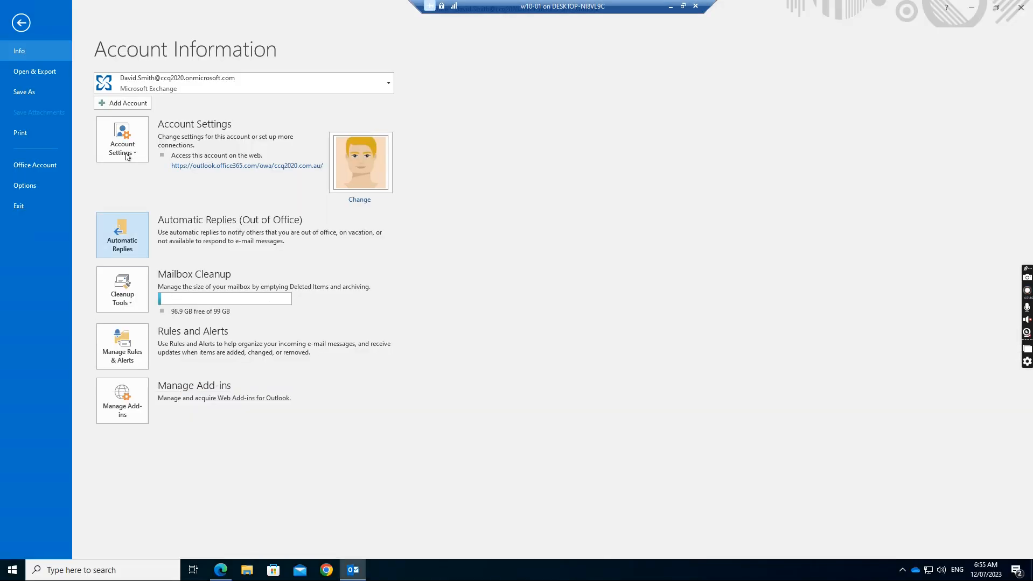
click(30, 169)
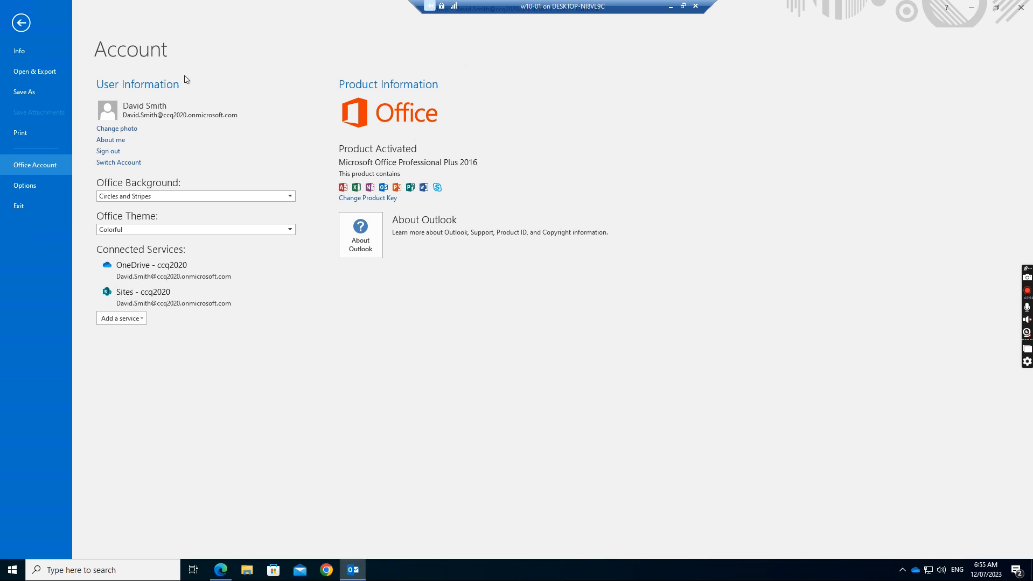
click(20, 23)
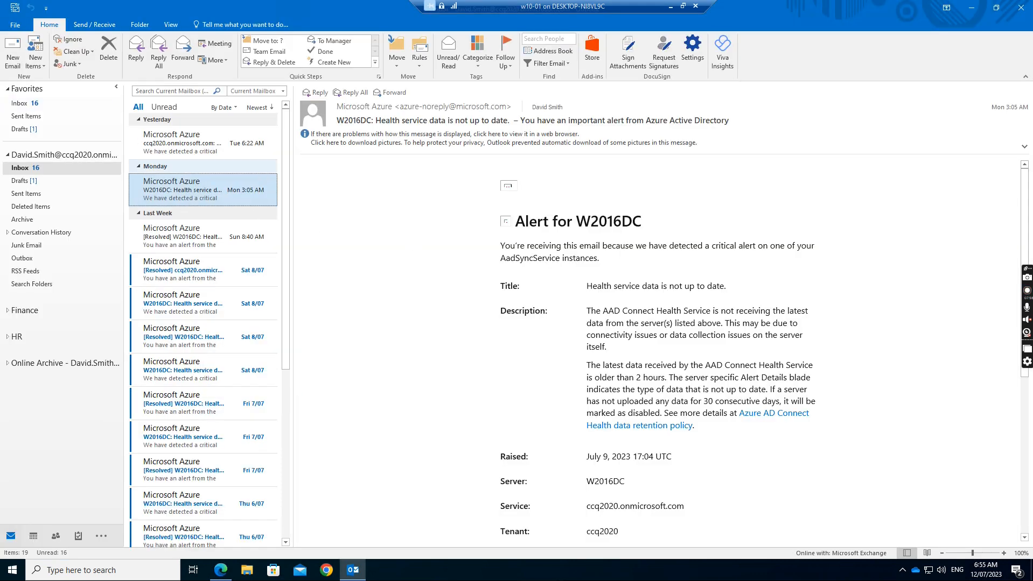
Check the account information page in the virtual machine's Outlook again, and switch back to the inbox of the host's Outlook
click(15, 27)
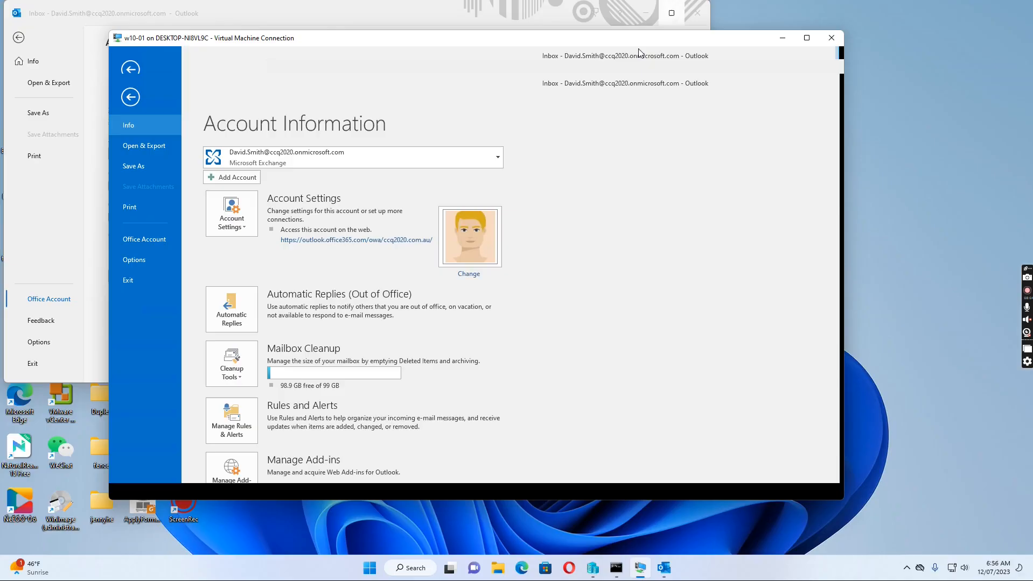
click(670, 6)
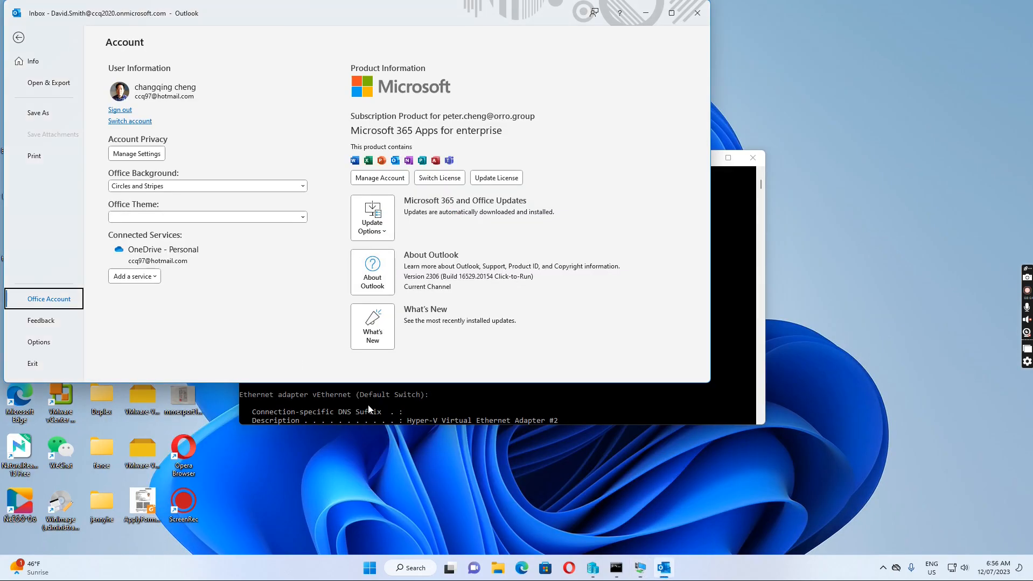
click(668, 573)
click(668, 573)
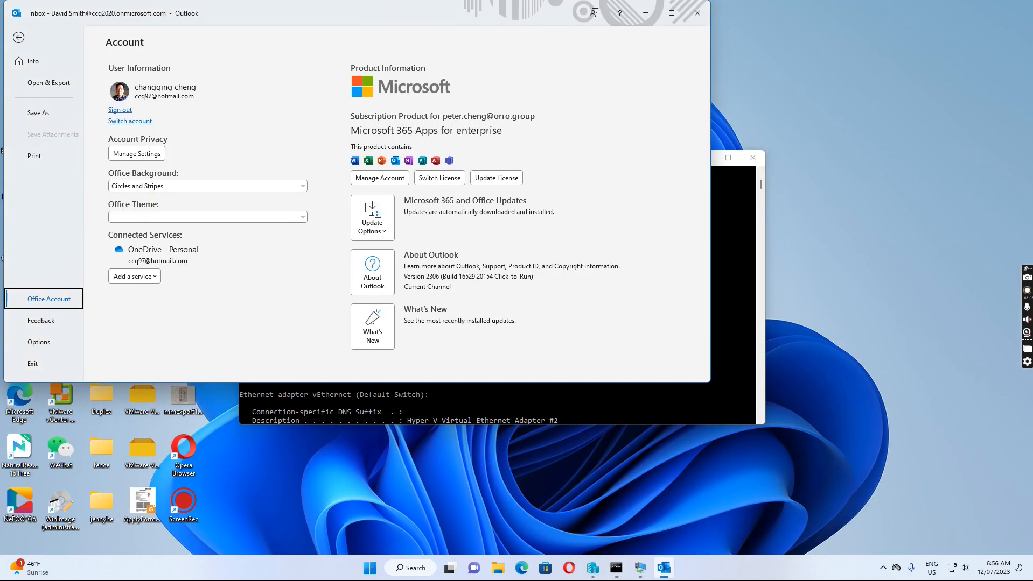
click(19, 37)
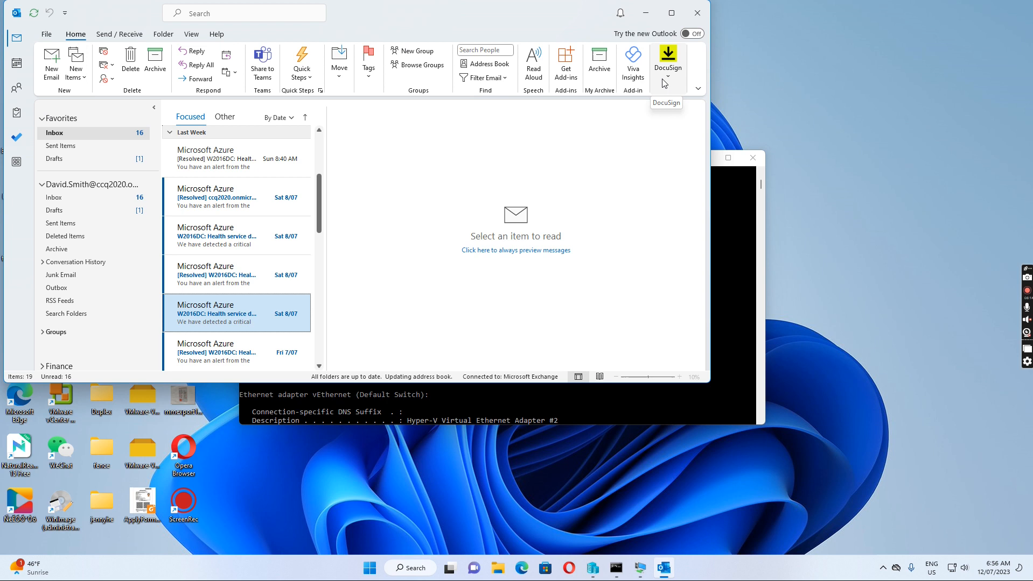
Revisit the manager for slow and disabled COM add-ins in the host's Outlook, close it, and return to the inbox
click(46, 32)
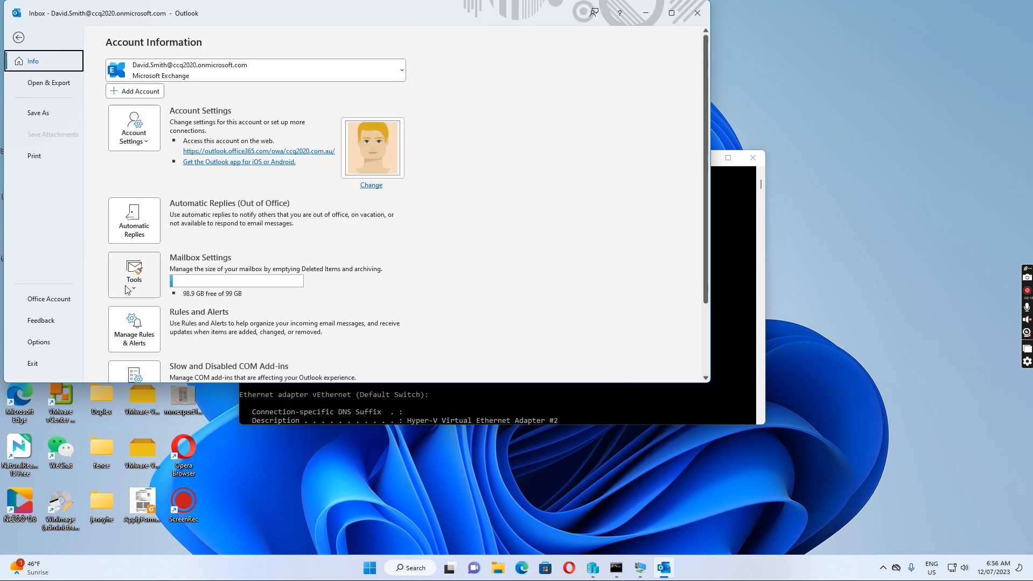
scroll(162, 326, down, 2)
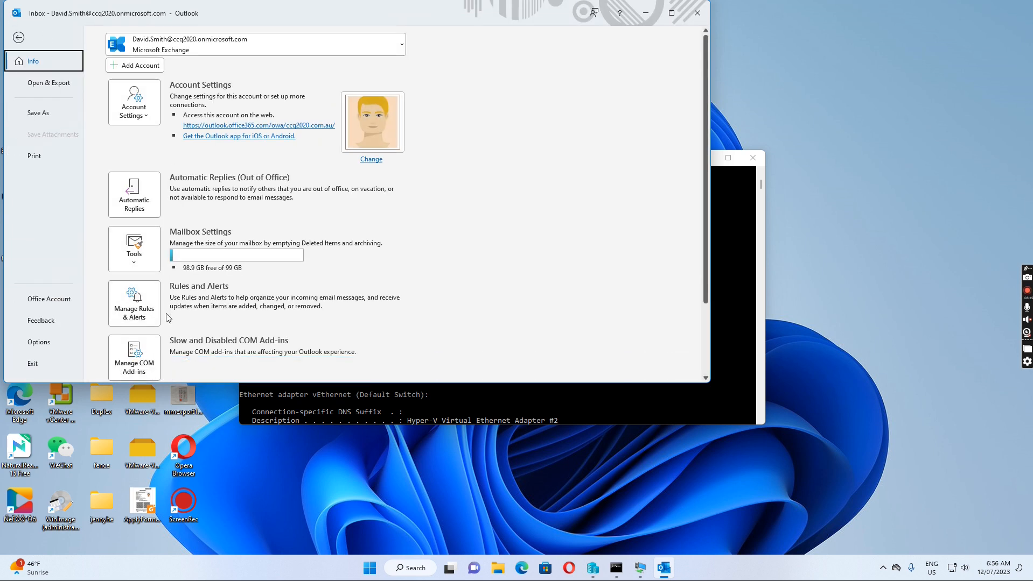
click(139, 338)
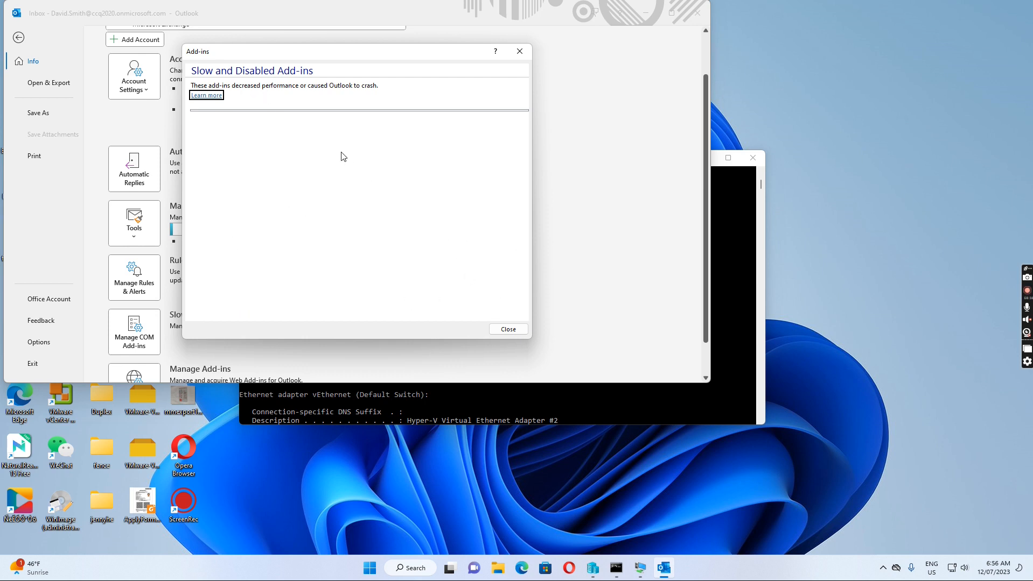
click(520, 52)
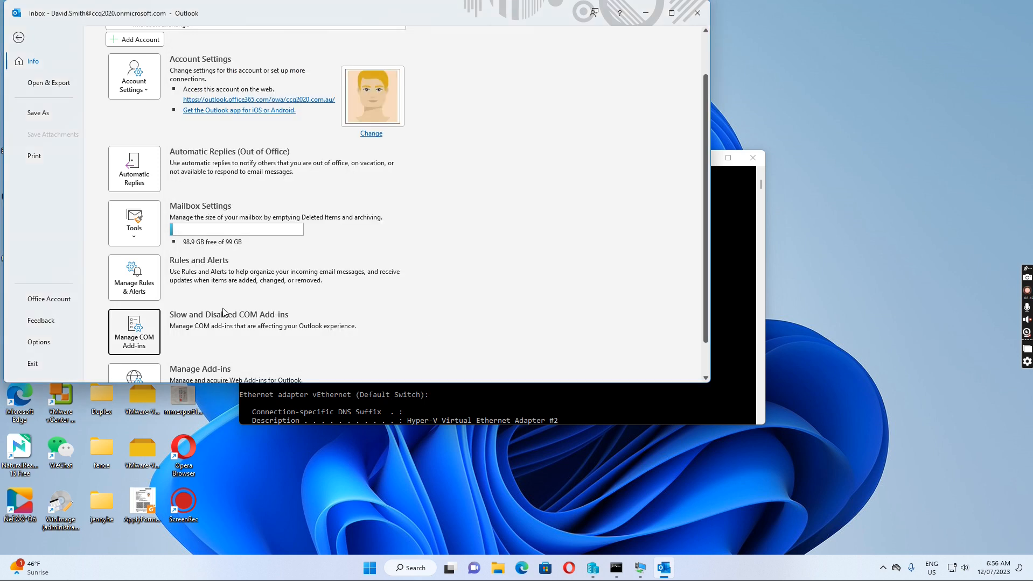
click(18, 38)
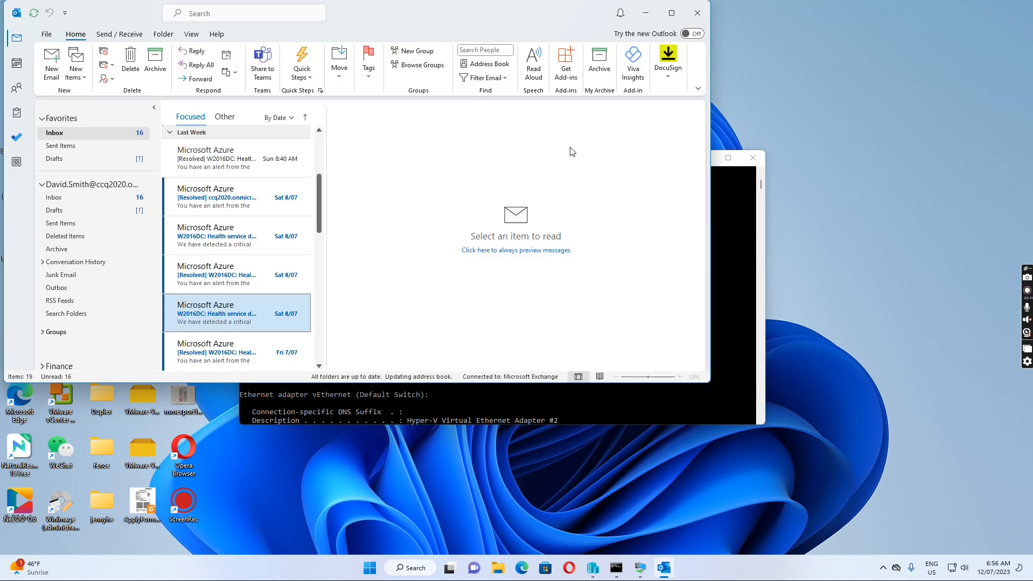